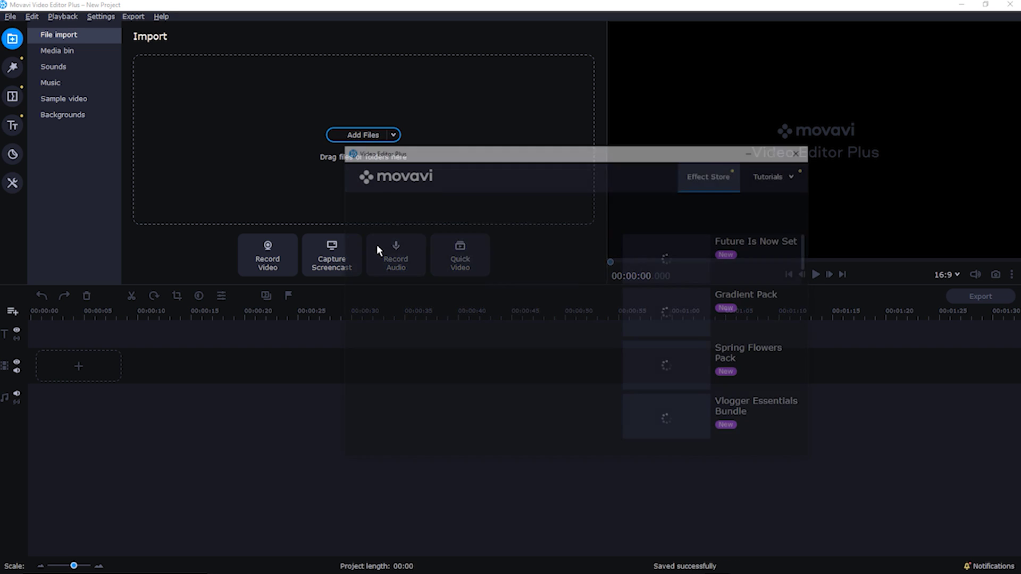
Dismiss the effect store window and browse for media files in GEKKBOZ > New folder on New Volume (E:)
left_click(798, 157)
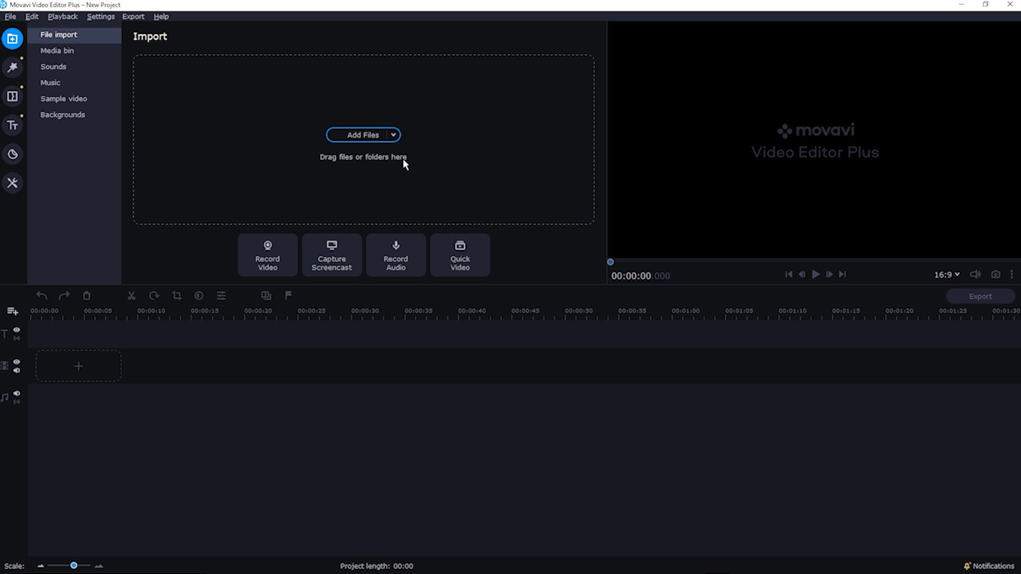
left_click(365, 136)
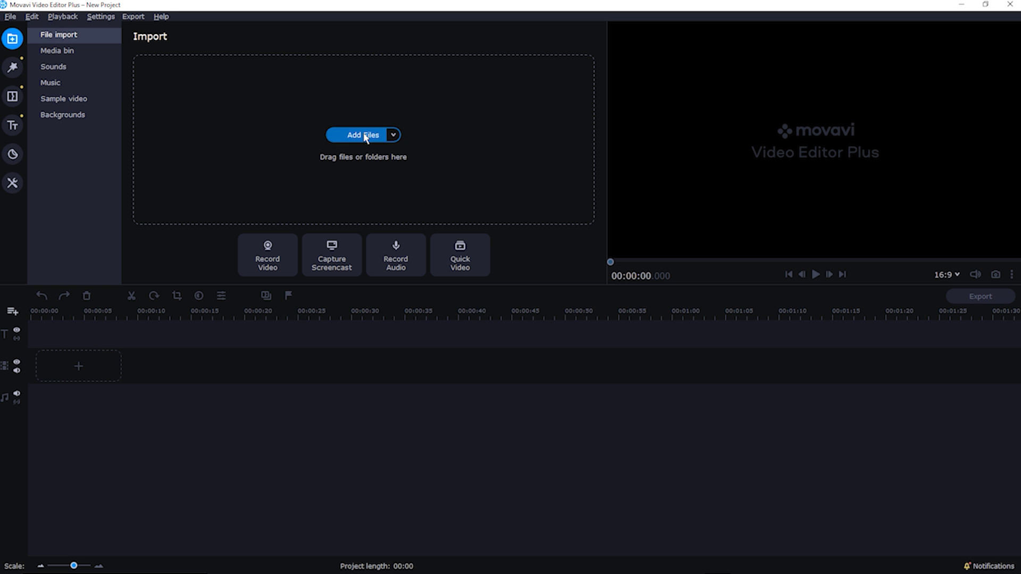
scroll(53, 186, "down", 1)
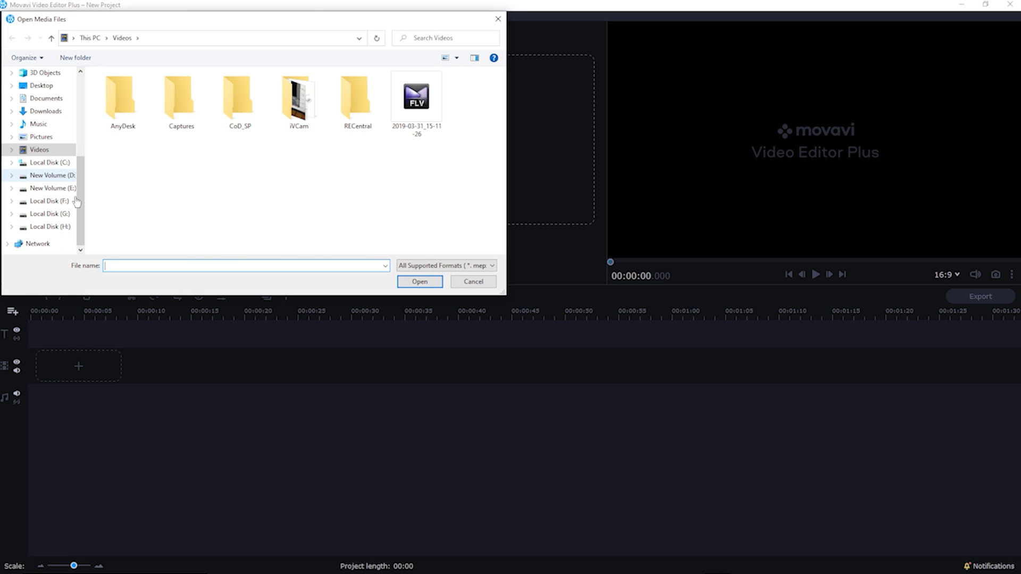
left_click(52, 188)
scroll(163, 176, "down", 5)
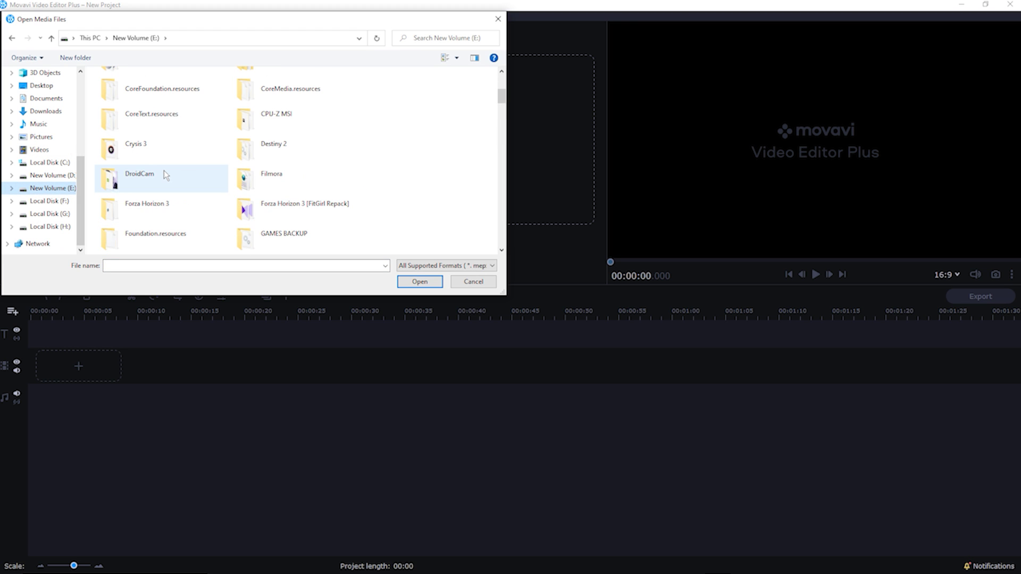
scroll(168, 171, "down", 2)
double_click(268, 97)
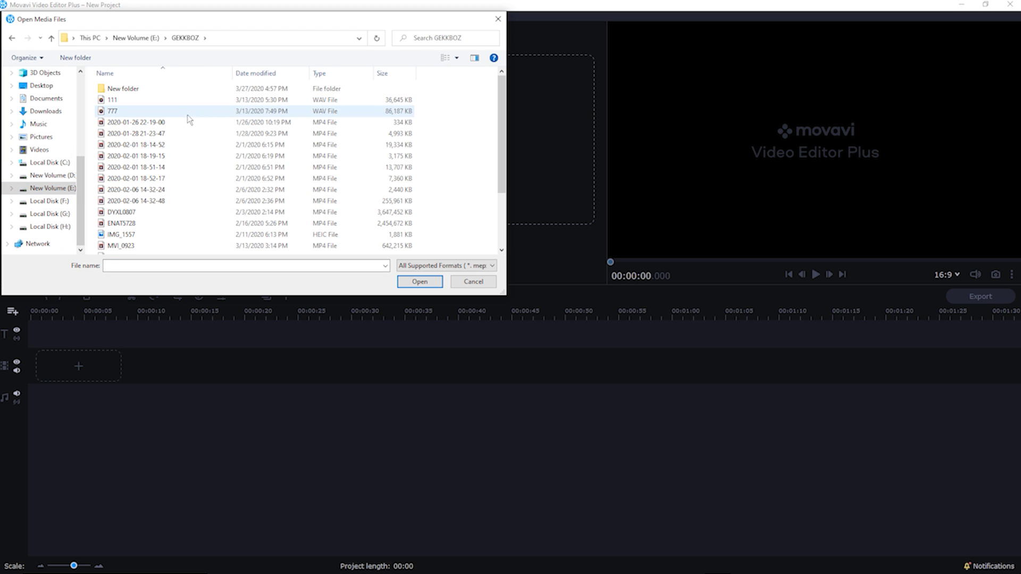
double_click(158, 92)
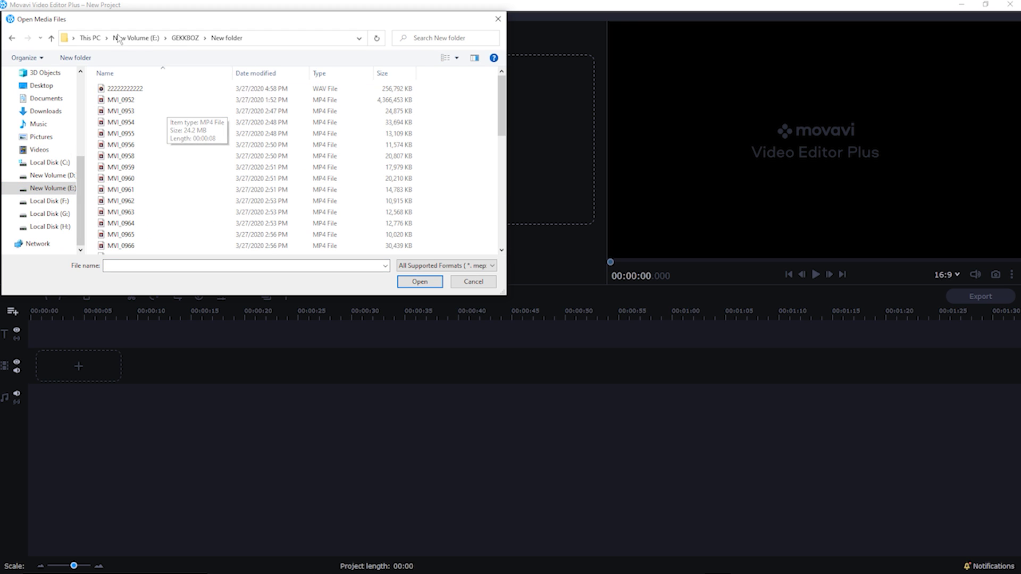
Show the folder's files with thumbnails and import the video MVI_0952
left_click(445, 57)
left_click(298, 84)
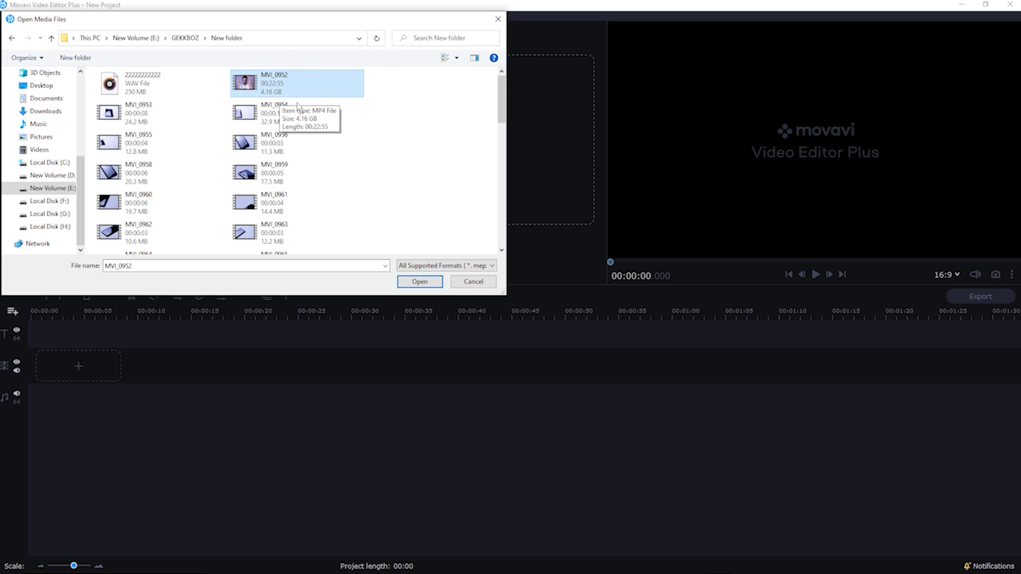
left_click(418, 282)
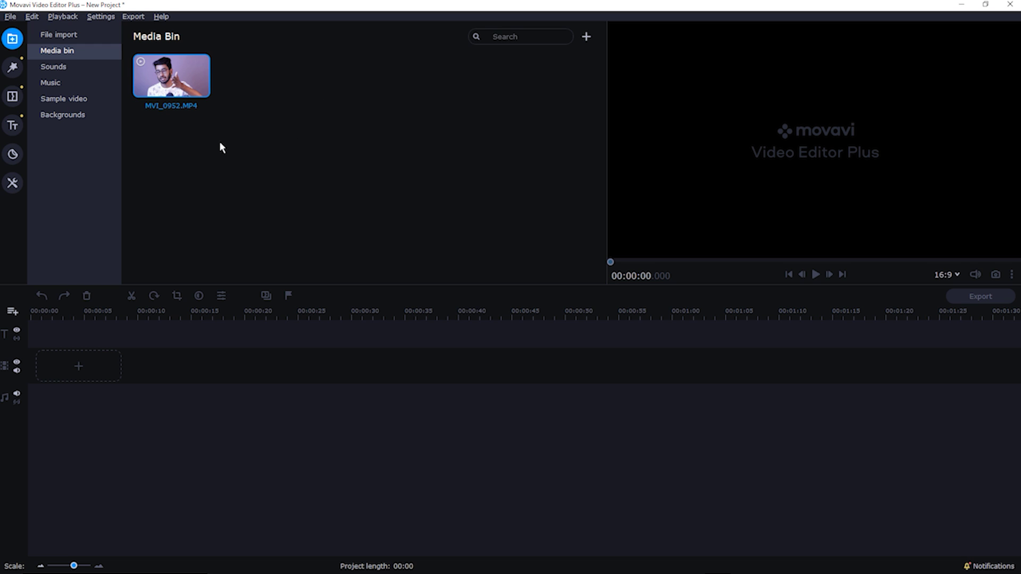
left_click(586, 37)
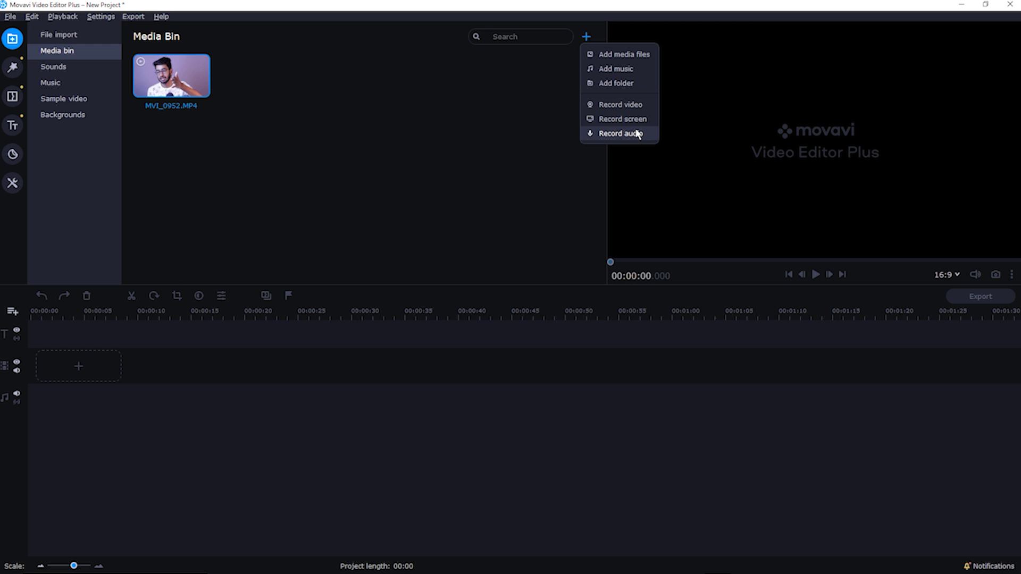
left_click(498, 173)
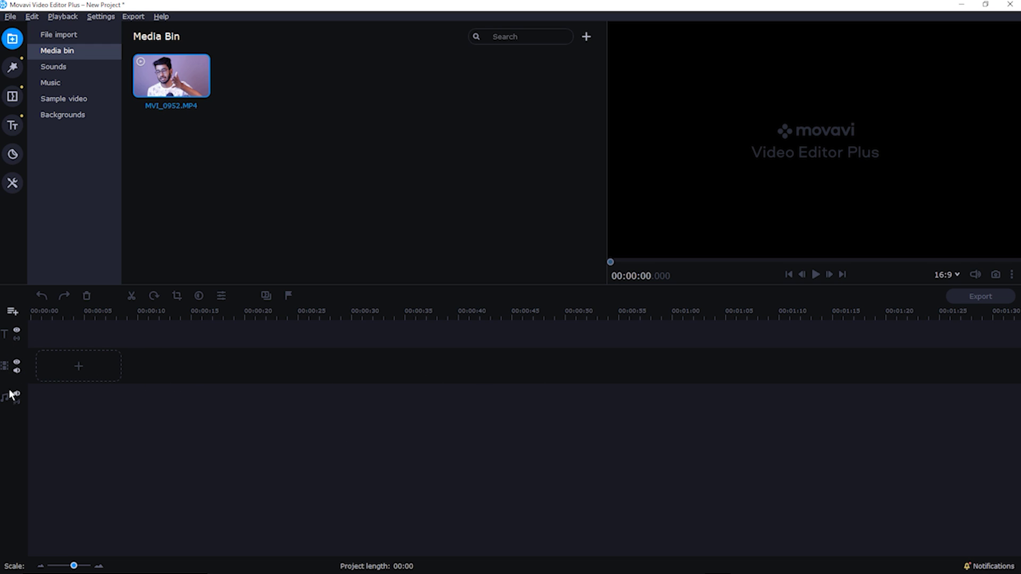
Place MVI_0952.MP4 at the start of the video track and close the tutorial overlay
left_click_drag(191, 78, 59, 350)
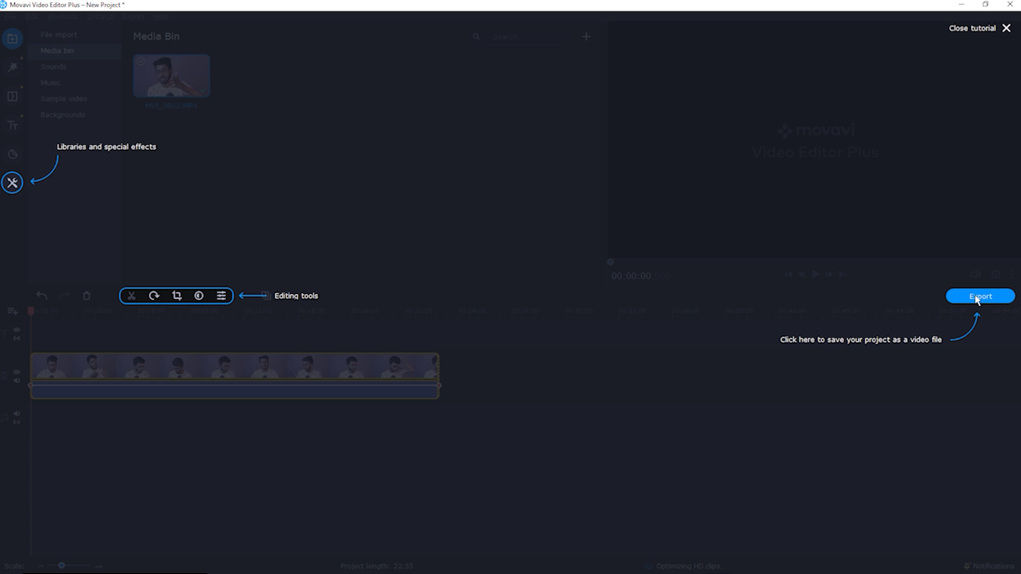
left_click(817, 398)
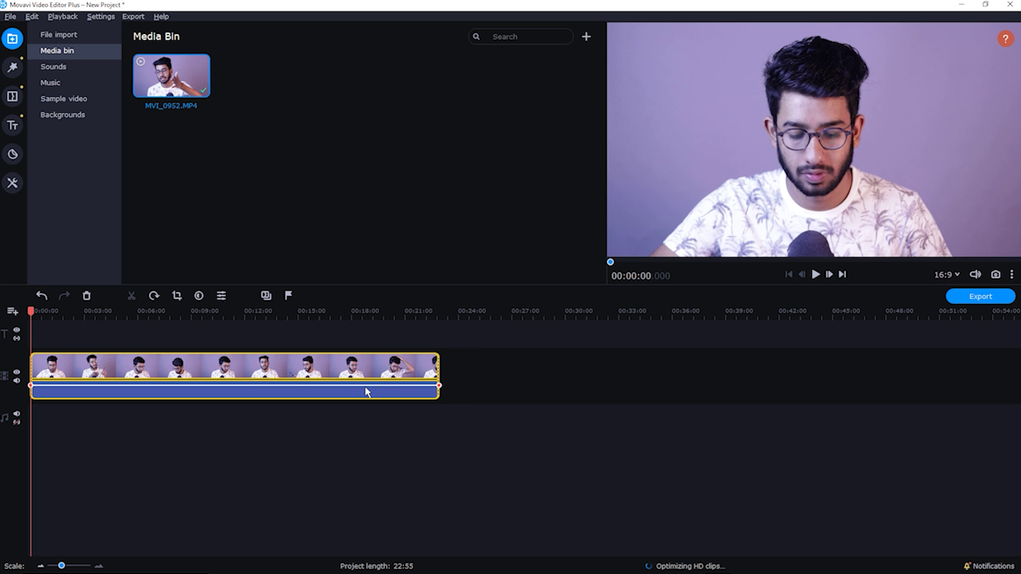
Split the clip at about 00:01:55 and 00:03:10 and delete the segment between the two cuts
left_click_drag(31, 311, 65, 306)
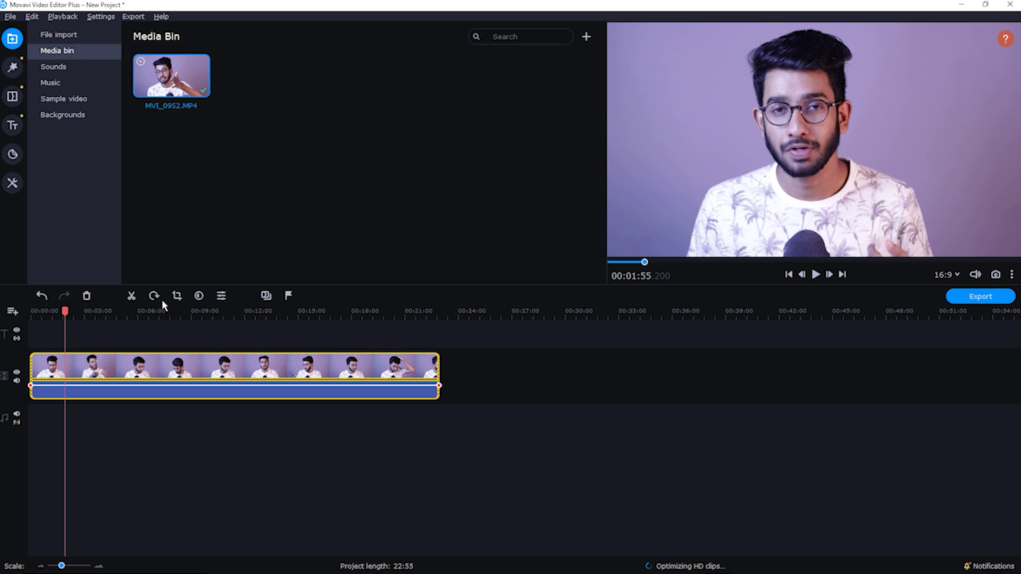
left_click(132, 297)
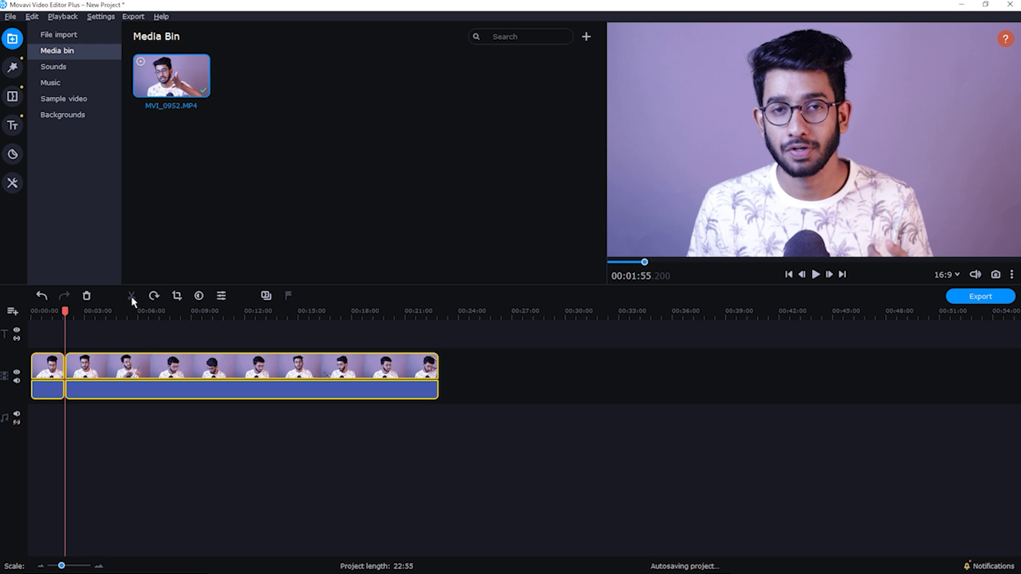
left_click_drag(65, 313, 88, 312)
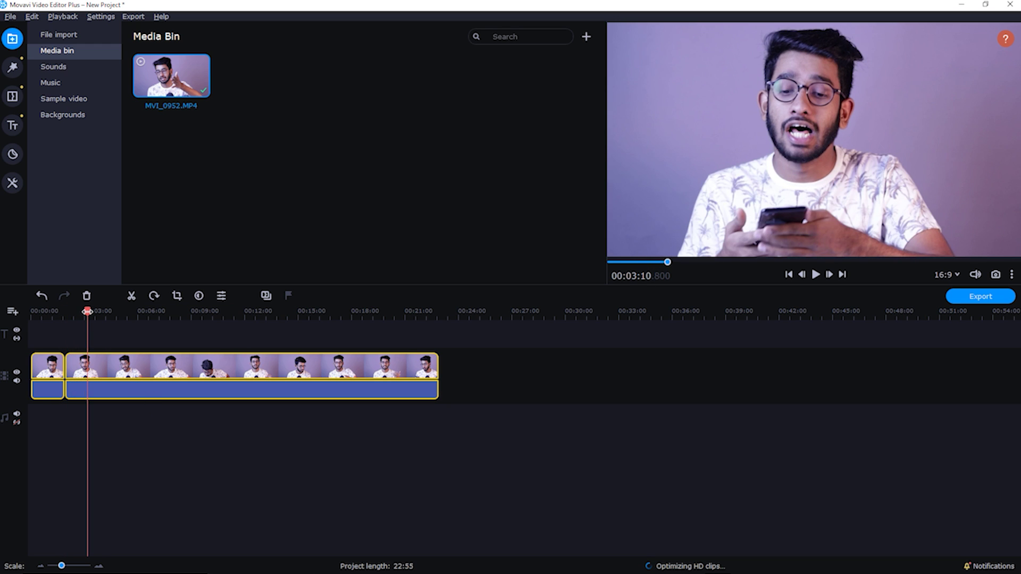
left_click(131, 296)
left_click(74, 376)
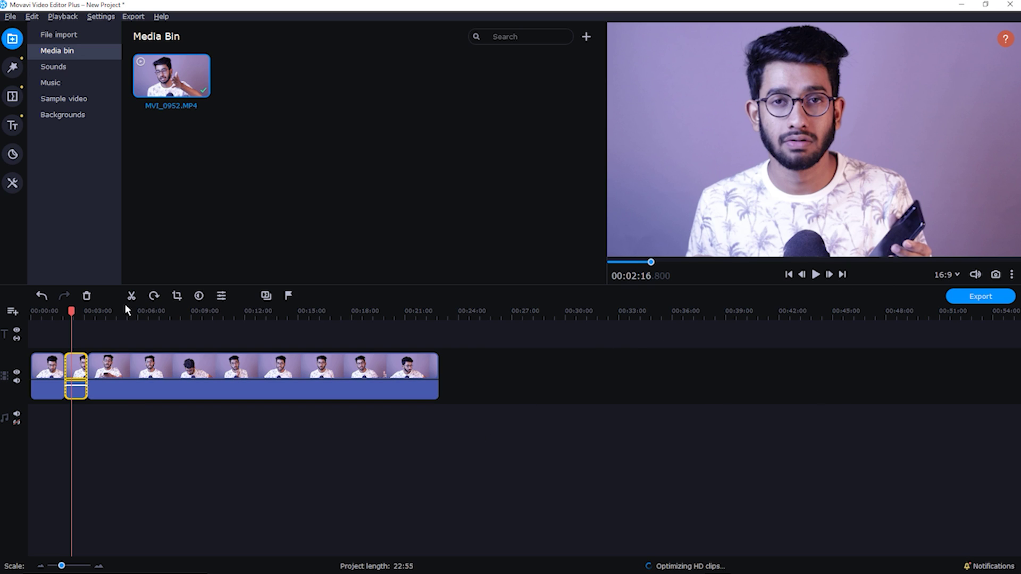
left_click(87, 295)
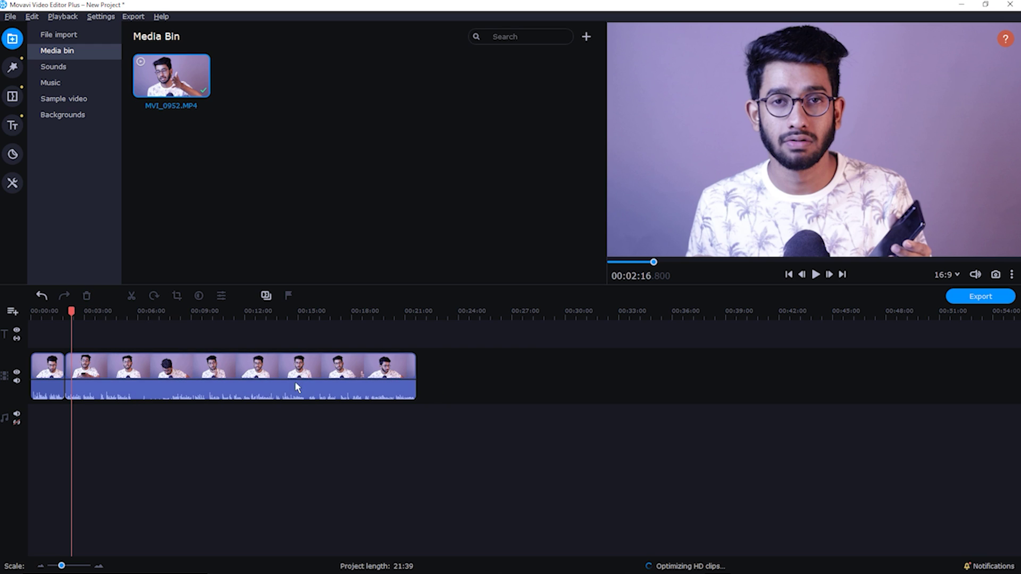
Return the playhead to the start of the timeline and download the Ukulele track from the music library
left_click(59, 313)
left_click_drag(59, 313, 14, 315)
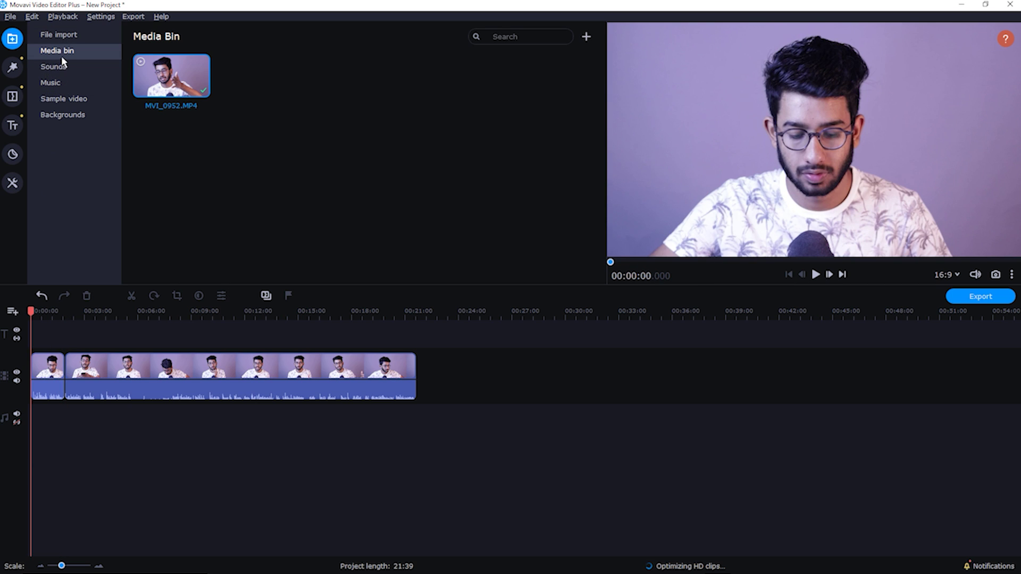
left_click(60, 82)
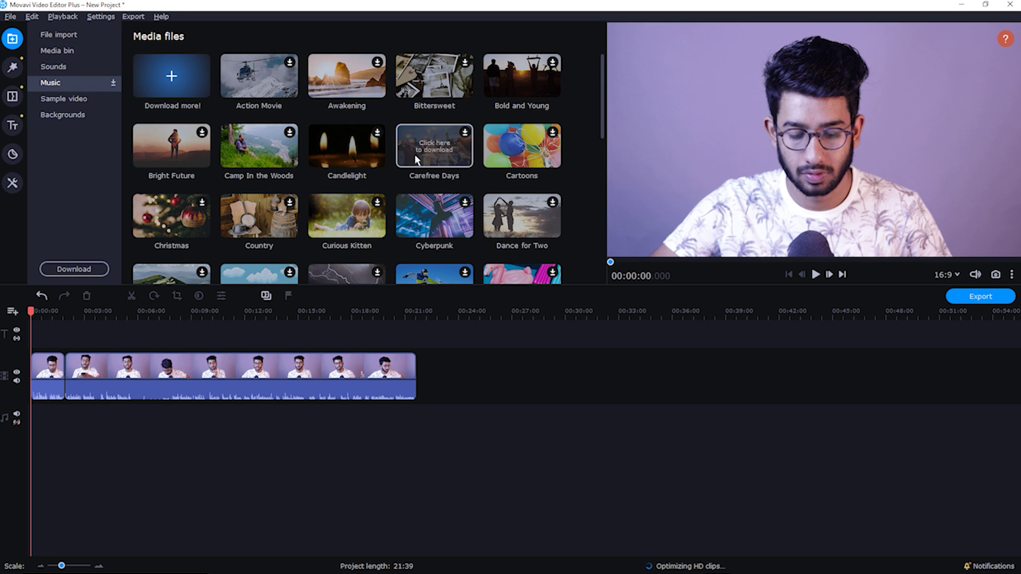
scroll(416, 156, "down", 5)
scroll(404, 184, "down", 2)
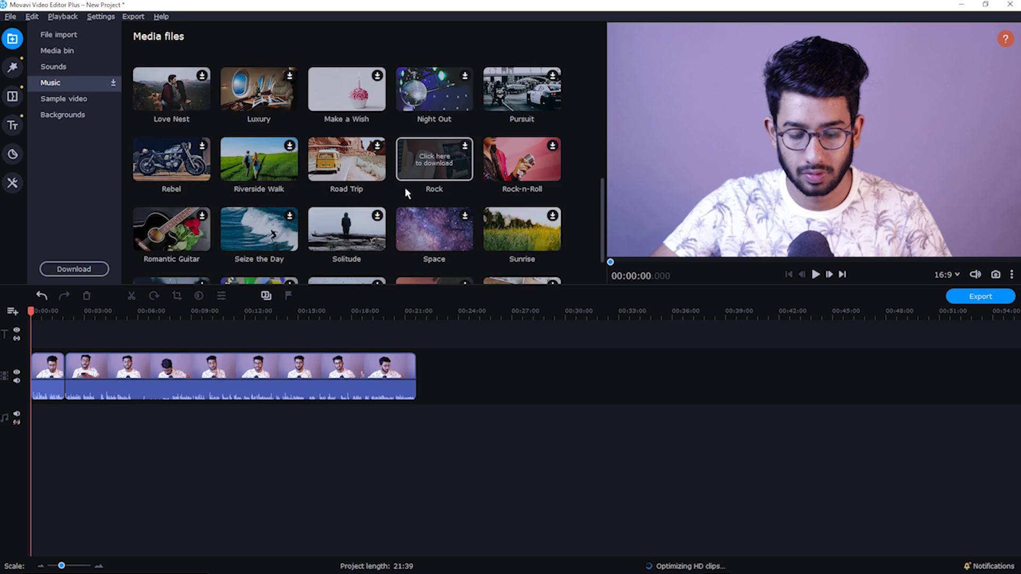
left_click(464, 228)
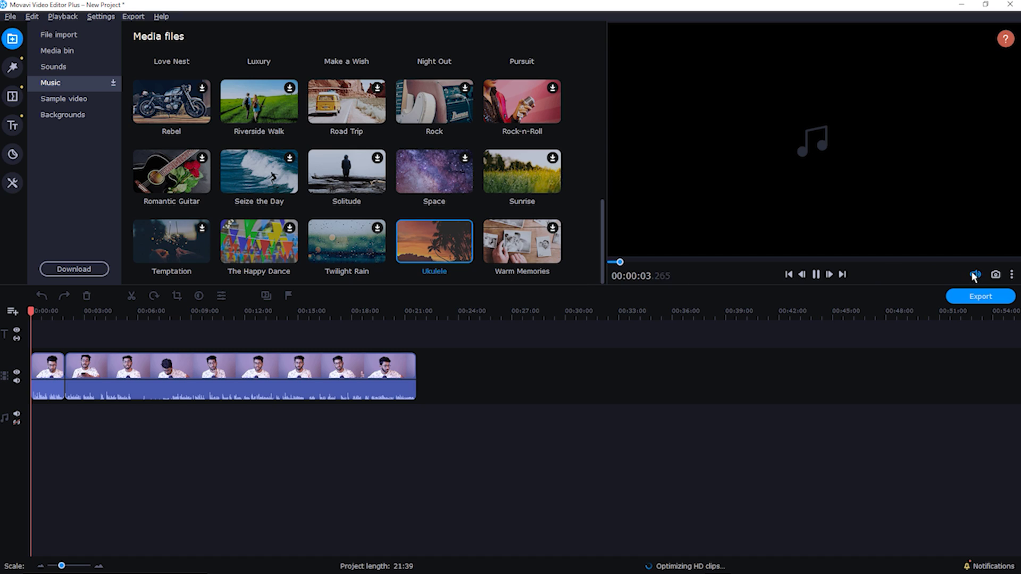
Lower the preview volume to almost zero and add the Ukulele music at the start of the audio track
mouse_move(975, 274)
left_click_drag(975, 210, 975, 257)
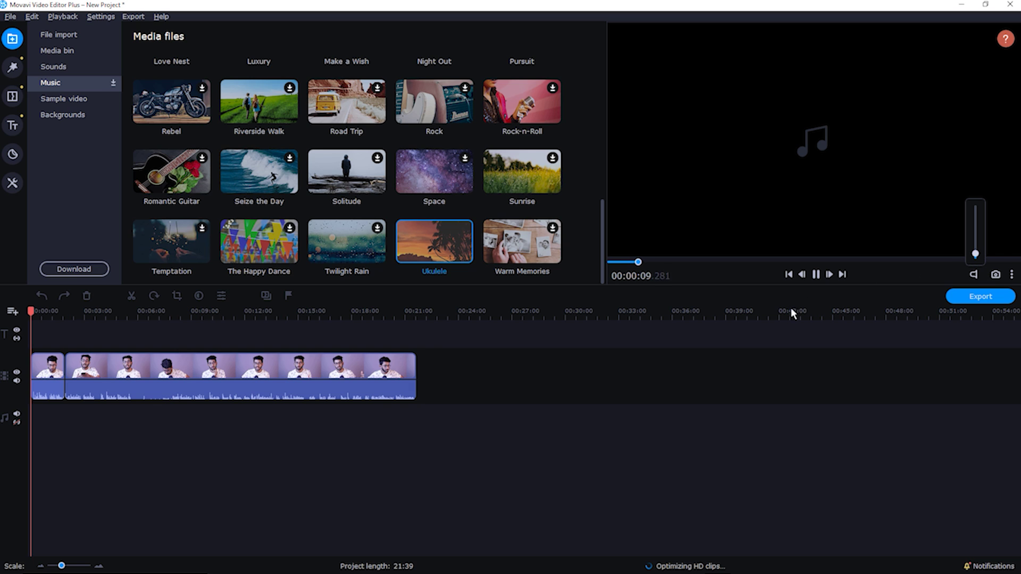
left_click_drag(453, 243, 31, 409)
Play the first seconds of the project with the added music and return the playhead to the start
key("space")
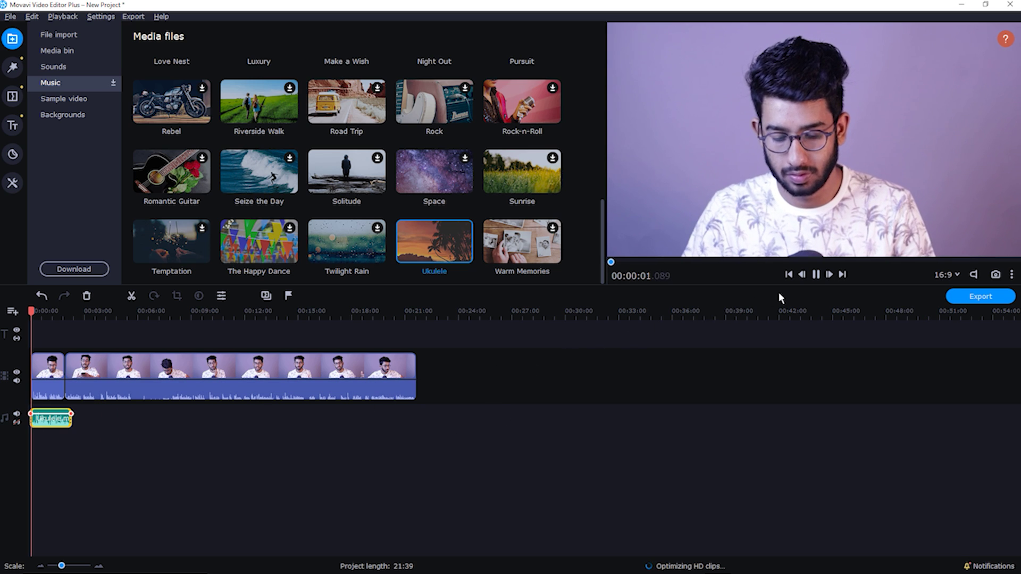
left_click(816, 274)
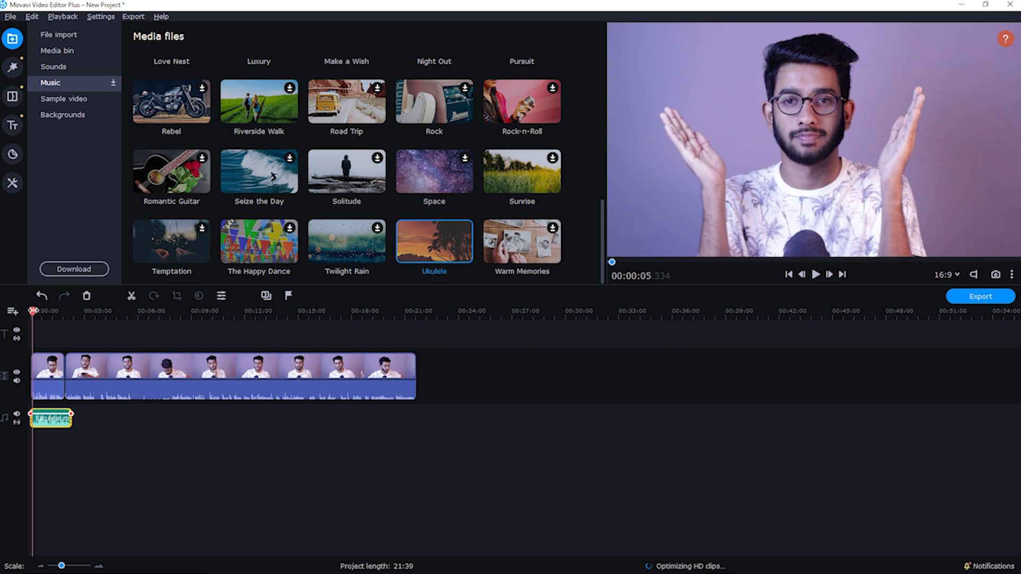
left_click(31, 311)
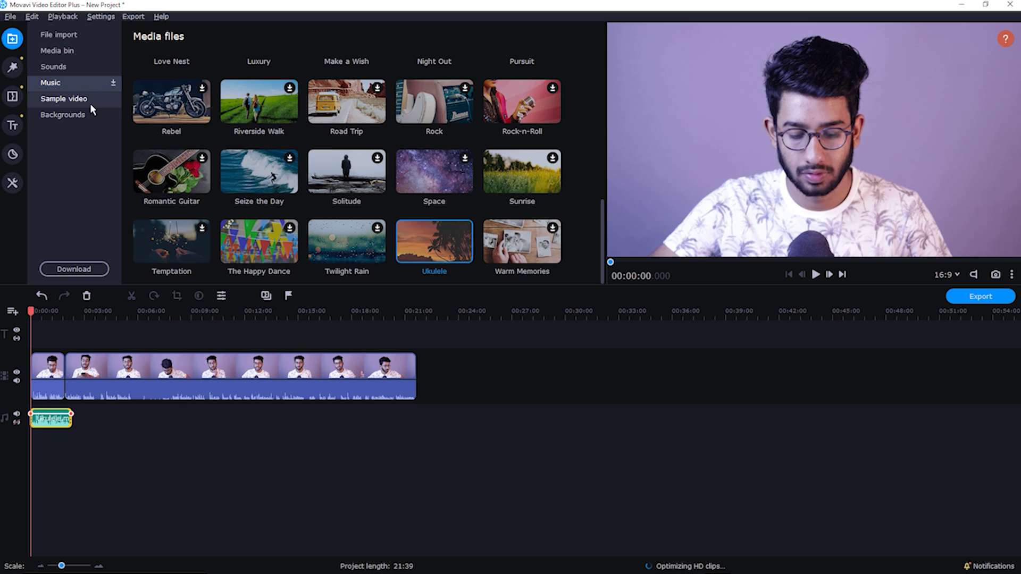
Download the Money sample video, insert it at the start of the video track and delete it again
left_click(89, 101)
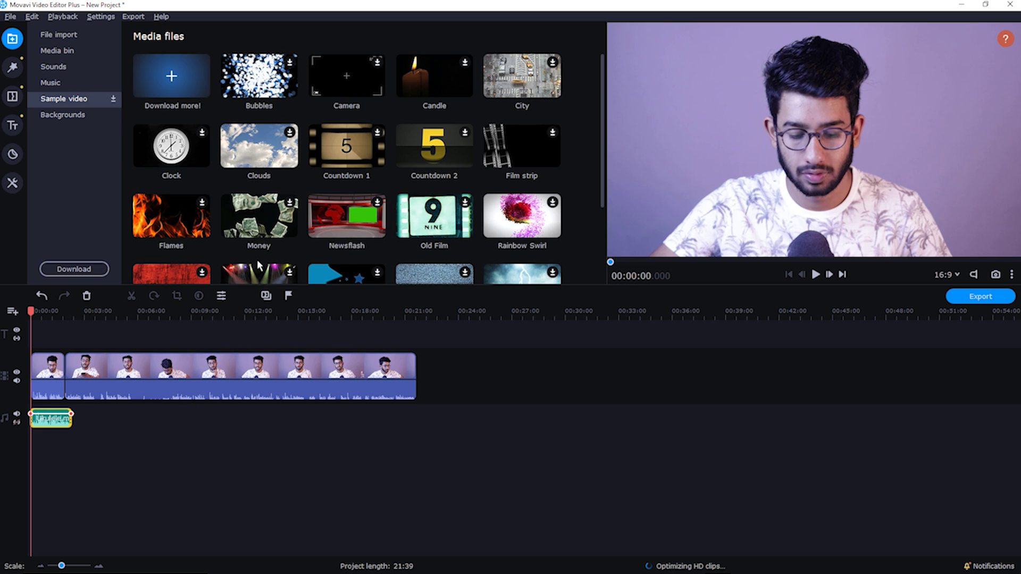
scroll(407, 232, "down", 1)
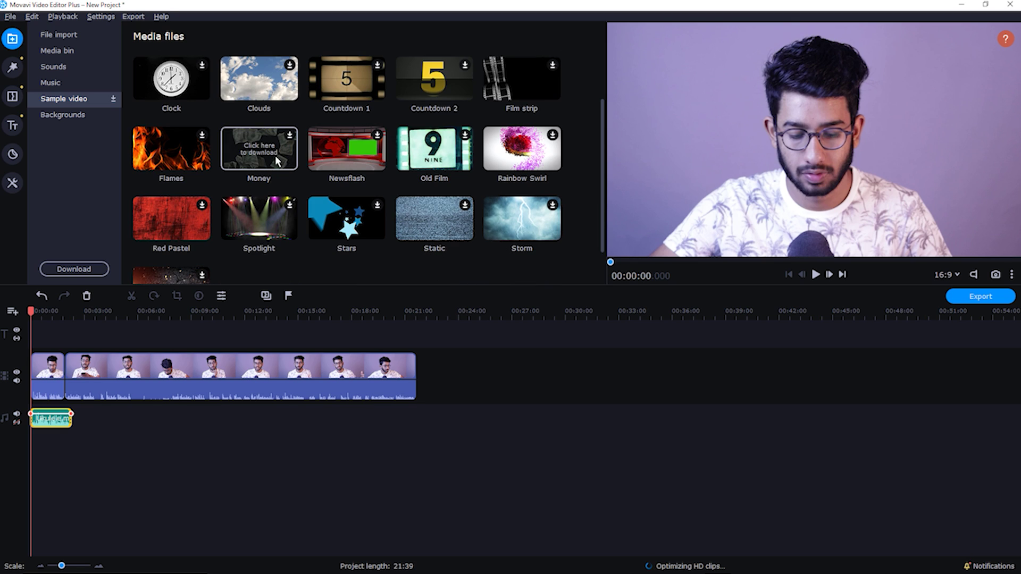
left_click(289, 136)
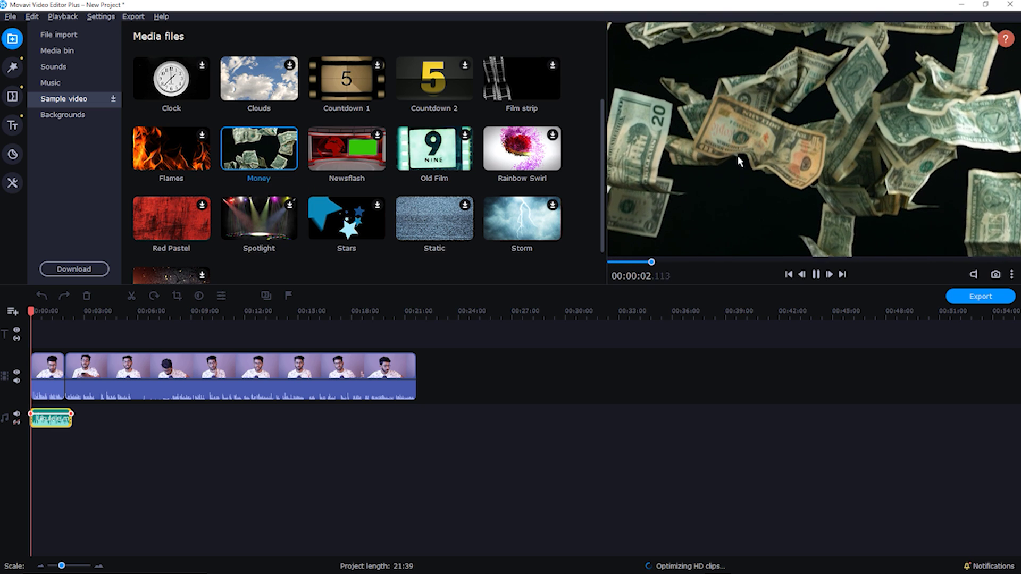
left_click_drag(259, 149, 32, 365)
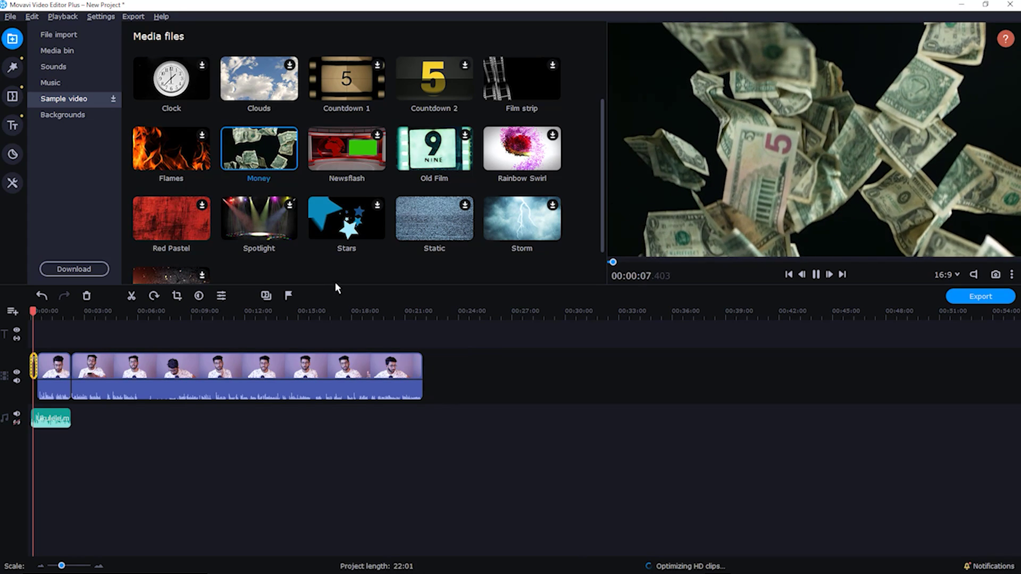
key("Delete")
Insert the downloaded Countdown 2 sample video before the first clip and replace the Ukulele music with Awakening
left_click(356, 155)
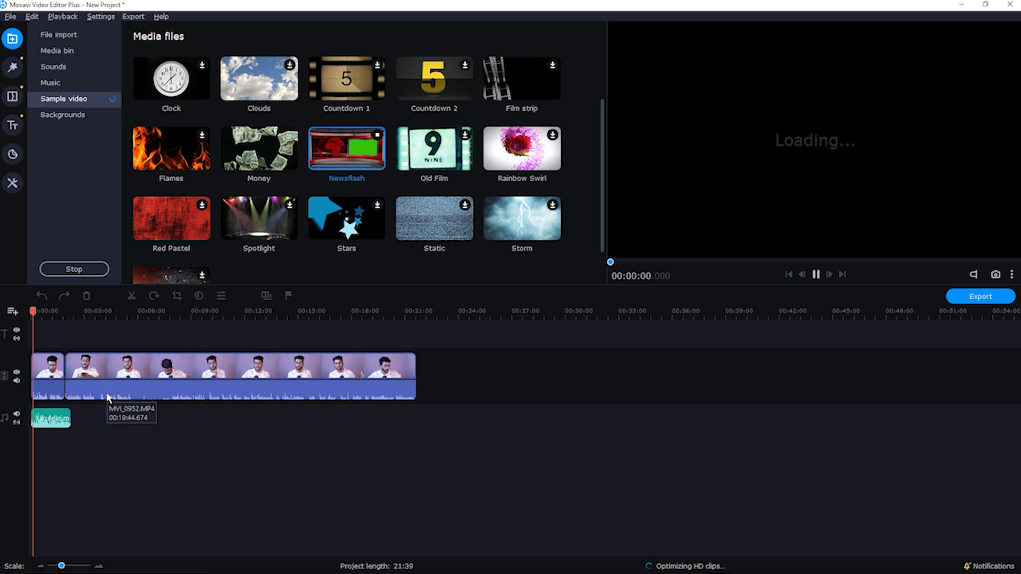
scroll(445, 139, "up", 1)
left_click(436, 117)
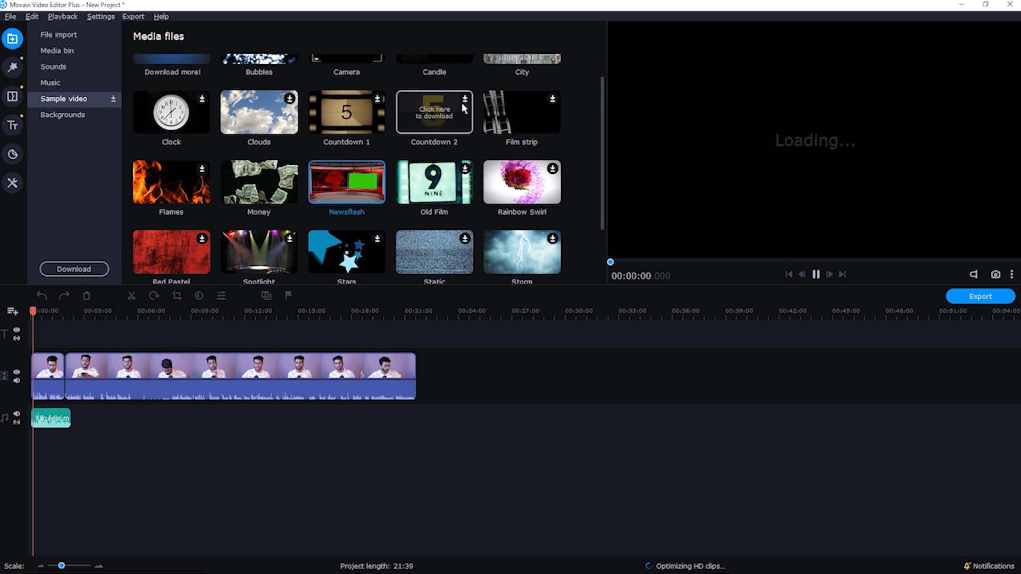
left_click(461, 113)
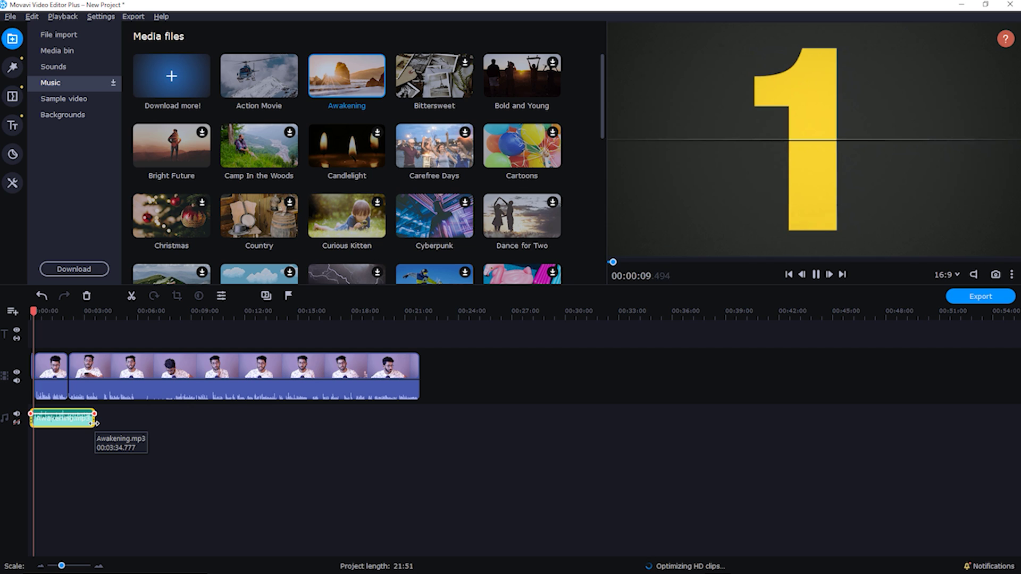
key("space")
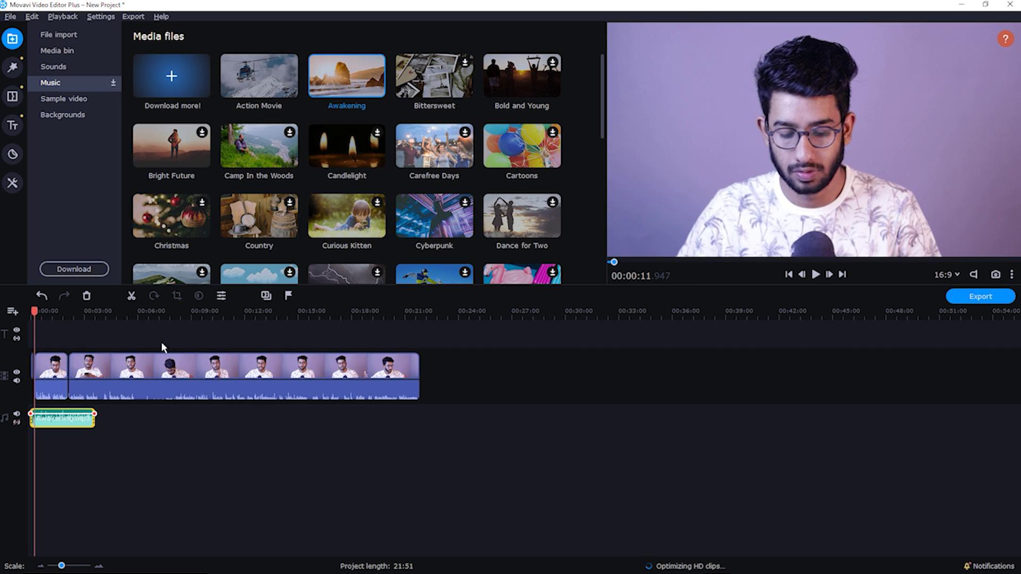
Browse the Backgrounds and Sample video collections and look through the Storyblocks stock video page for more footage
left_click(83, 114)
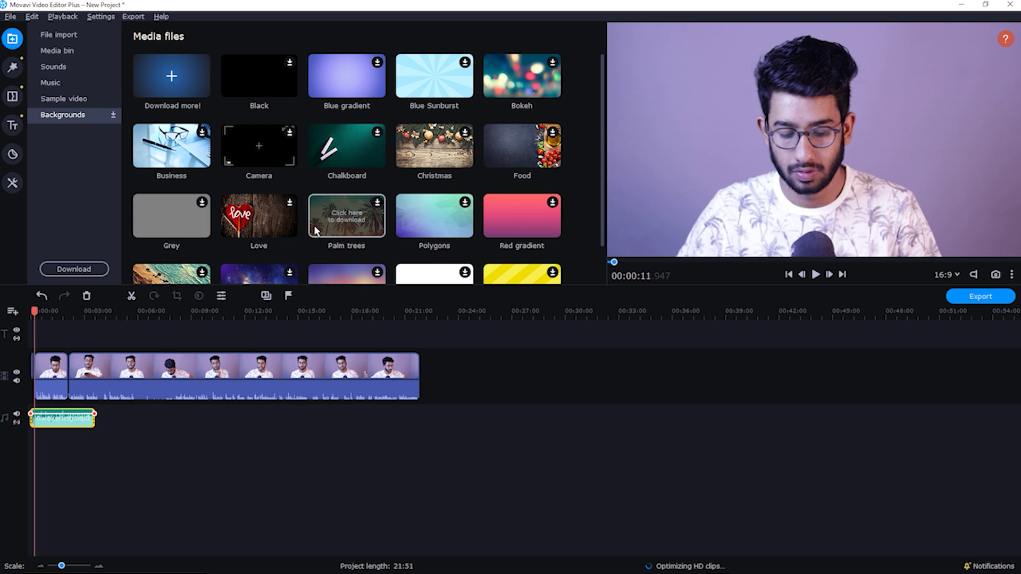
scroll(435, 204, "down", 1)
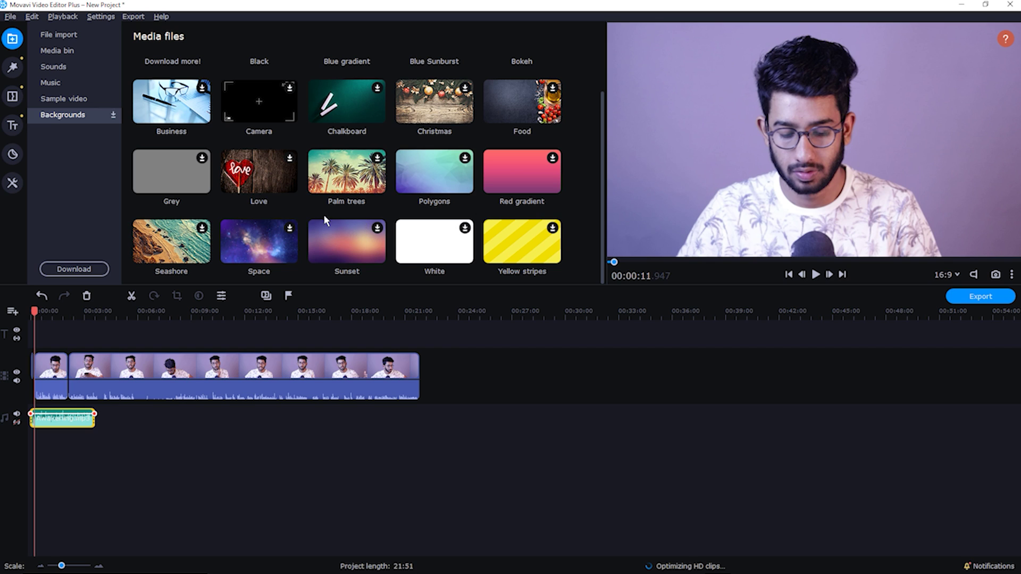
scroll(186, 249, "up", 1)
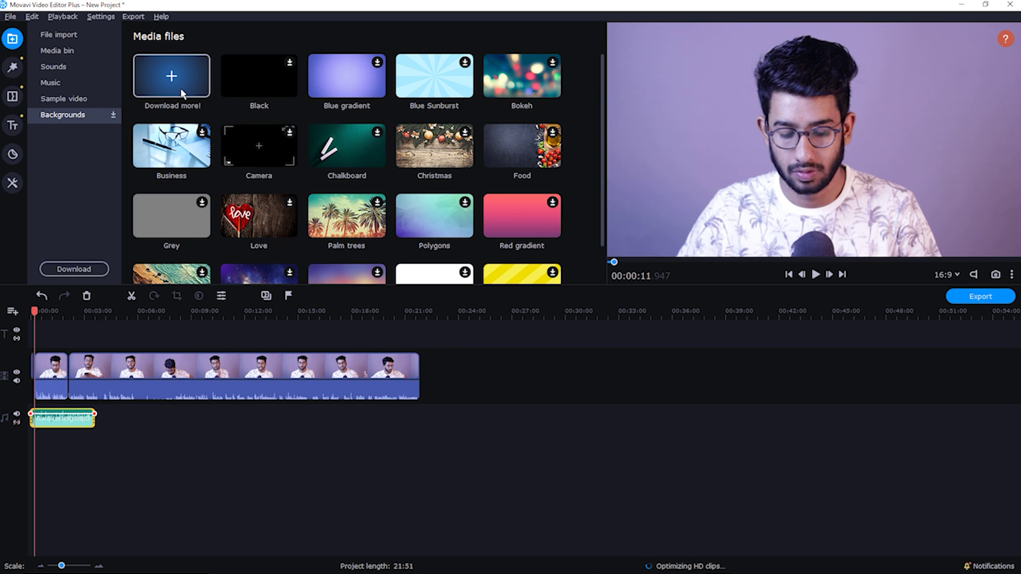
left_click(78, 83)
left_click(85, 100)
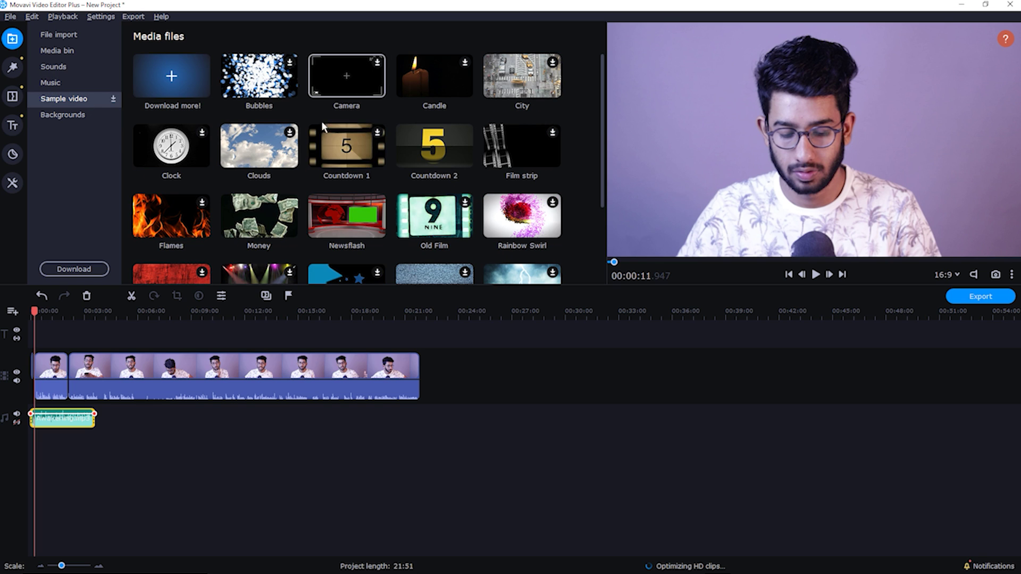
left_click(181, 87)
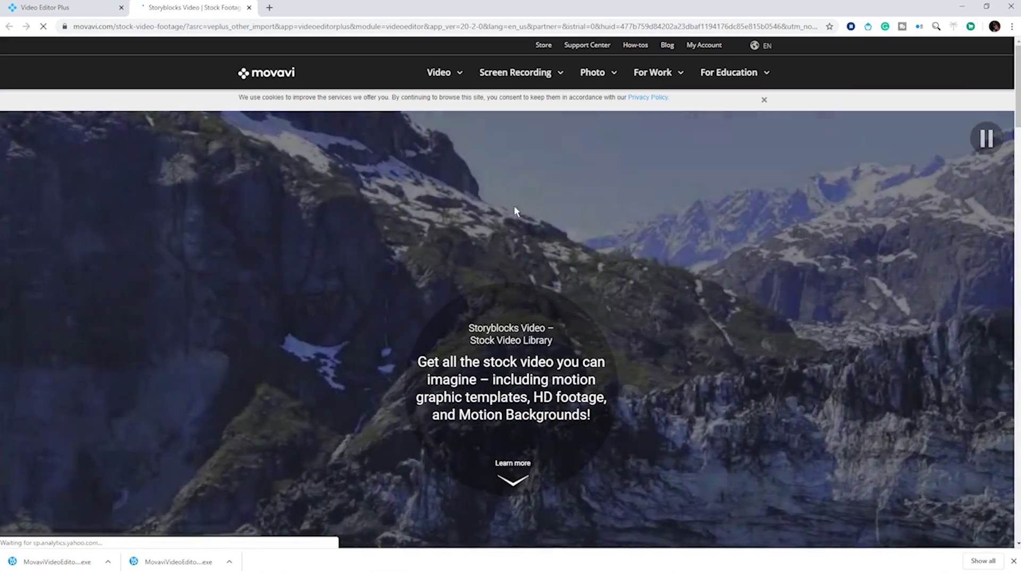
scroll(677, 273, "down", 7)
scroll(676, 272, "down", 6)
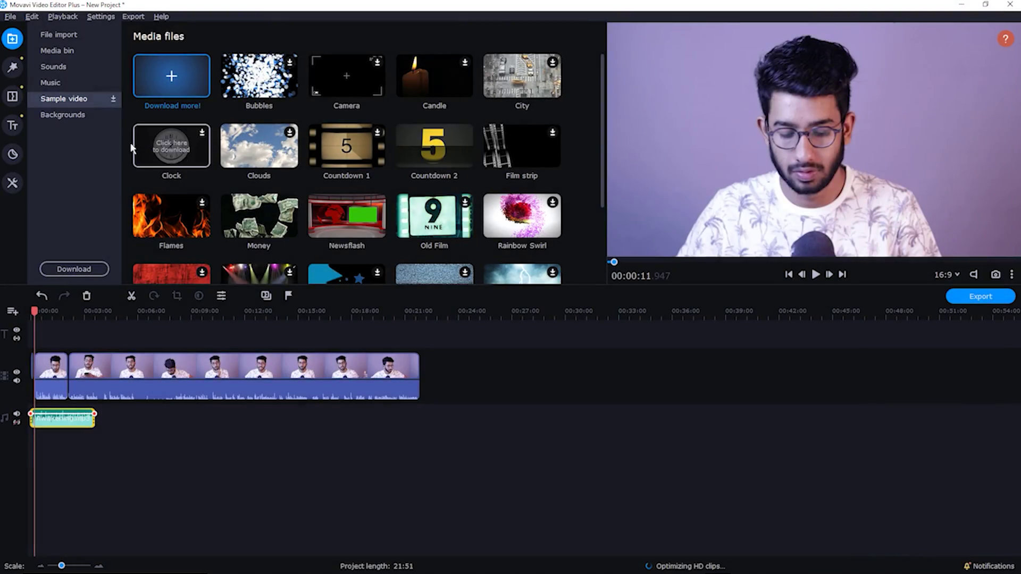
Download the Food background and insert it at the start of the video track
left_click(77, 115)
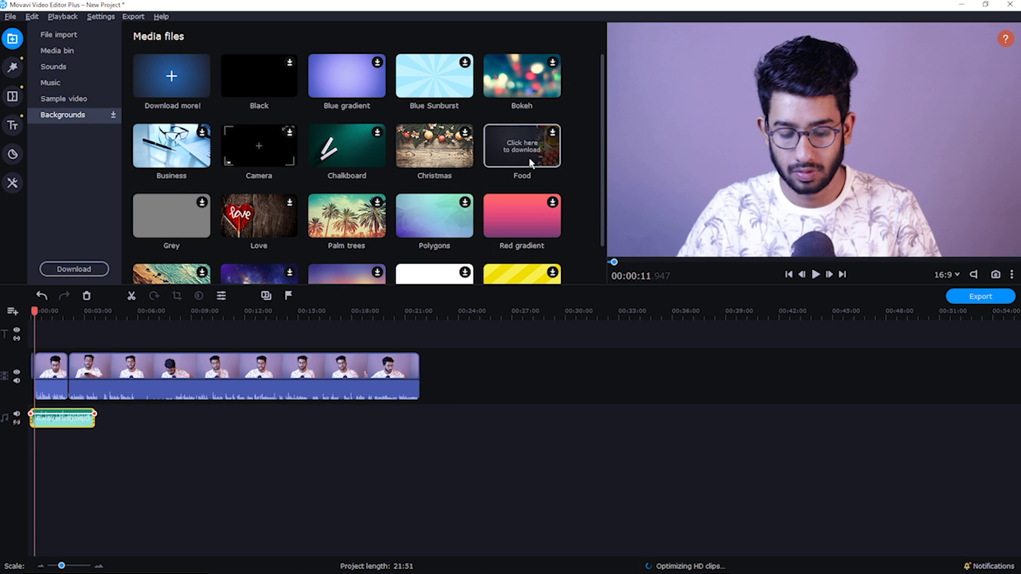
left_click(552, 133)
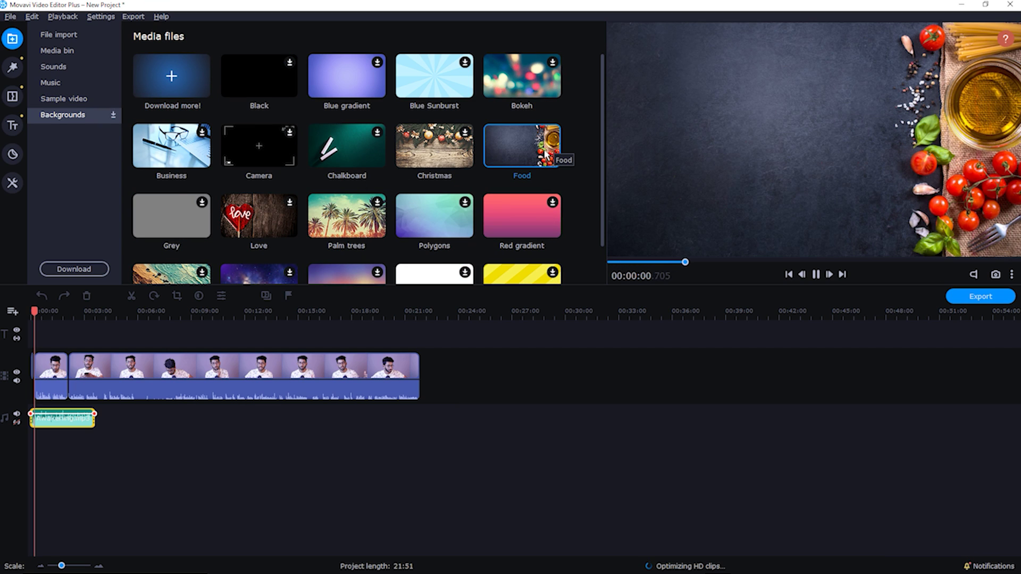
left_click_drag(480, 138, 23, 327)
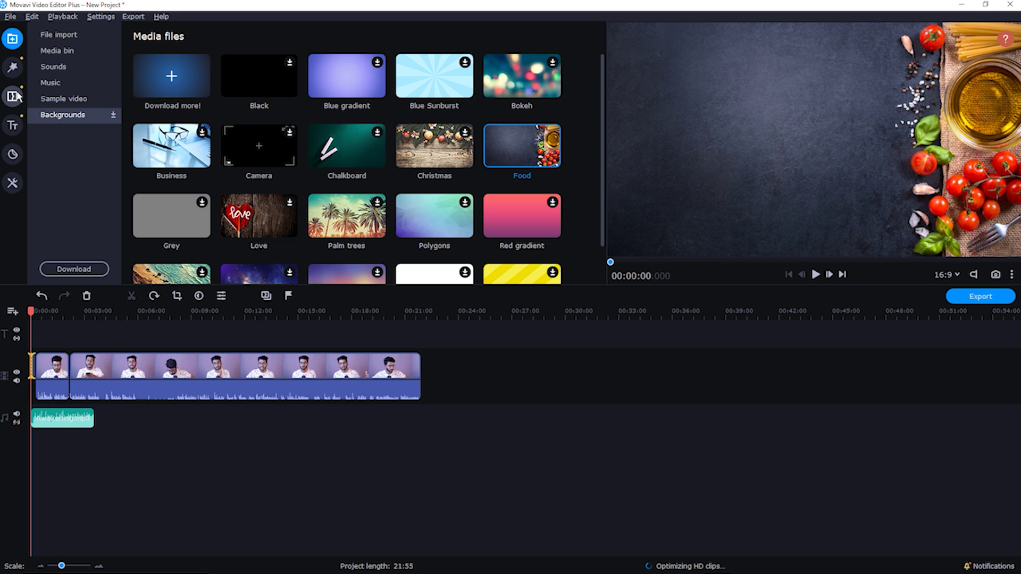
Add the Studio title at the start of the title track
left_click(18, 126)
left_click(369, 104)
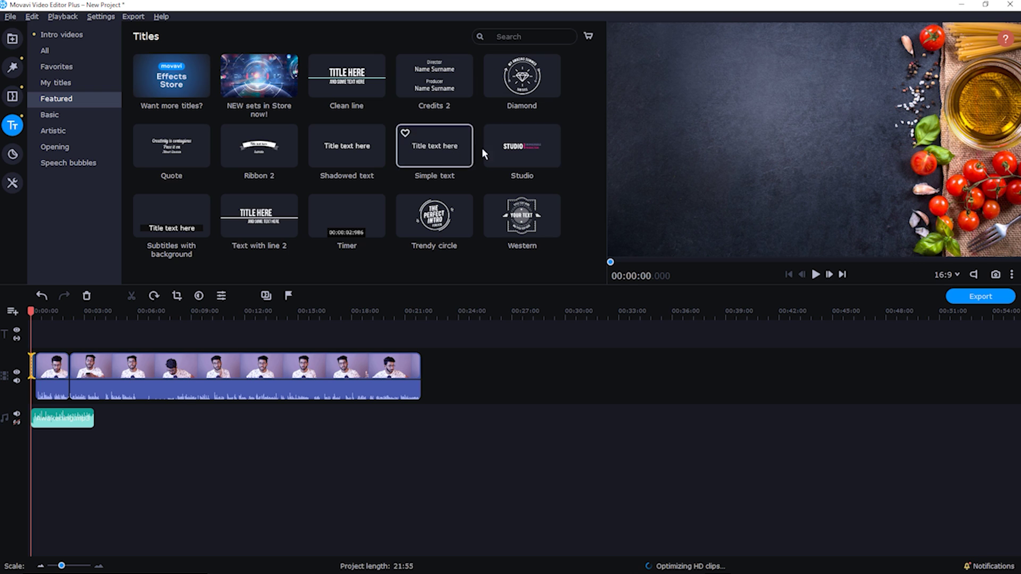
left_click_drag(533, 146, 46, 327)
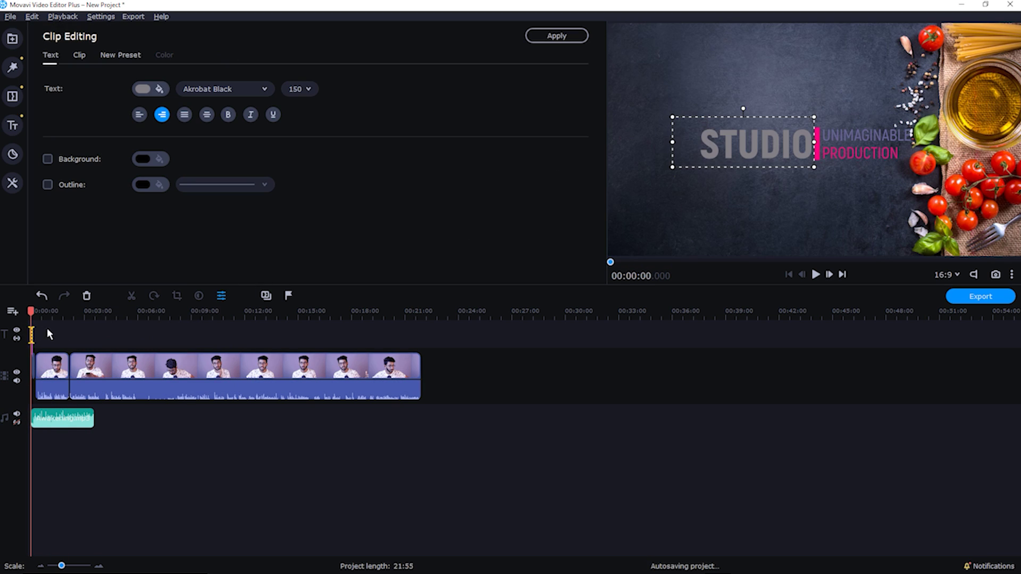
Change the Studio title's main text to GADGET and its upper side text to ONE
double_click(777, 148)
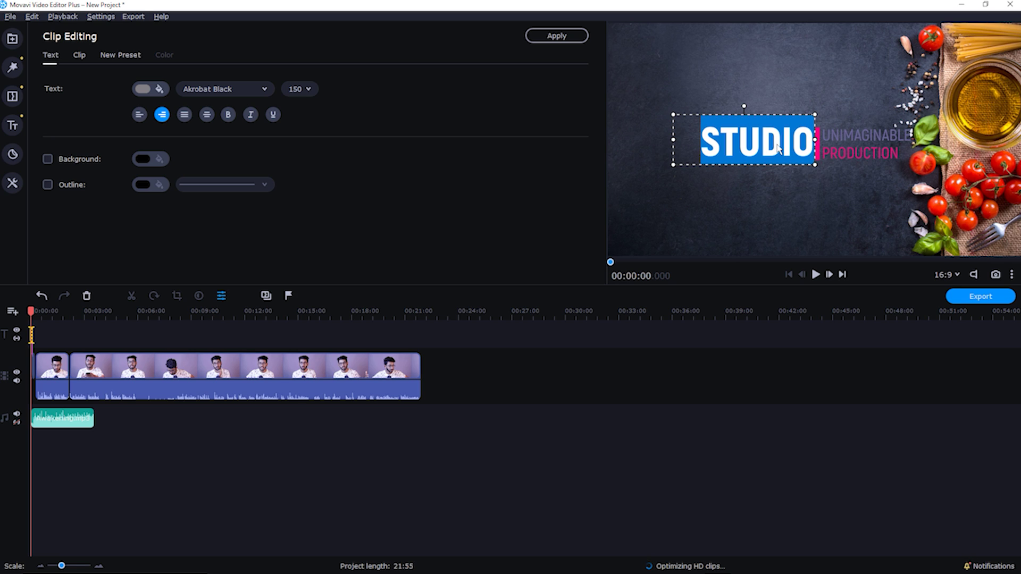
type("GADGET")
key("Return")
type("RS")
key("BackSpace")
key("BackSpace")
key("BackSpace")
left_click(861, 144)
double_click(864, 136)
type("ONE")
left_click(847, 218)
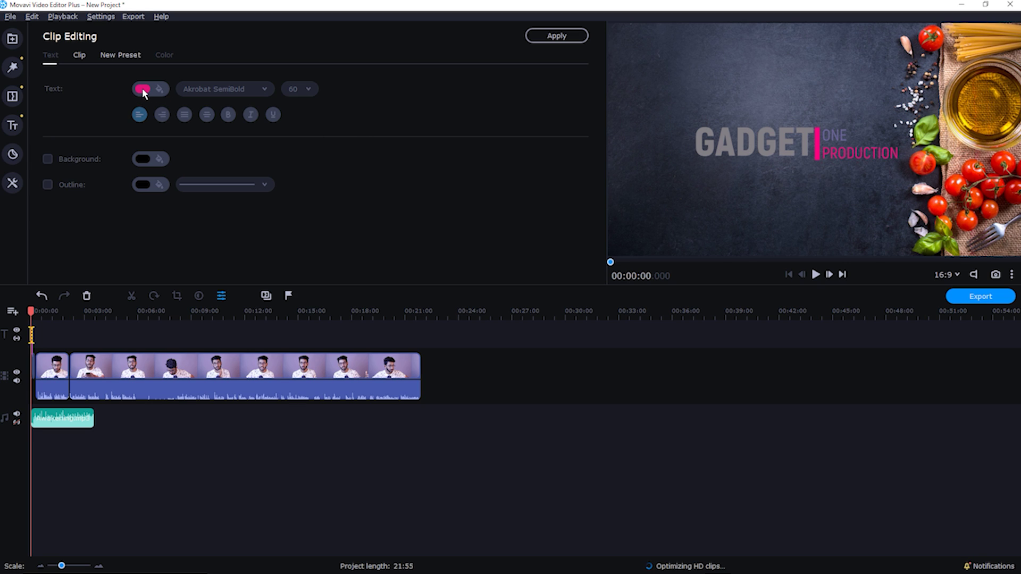
Recolor the vertical bar in the Studio title to blue #3d8af7
left_click(831, 148)
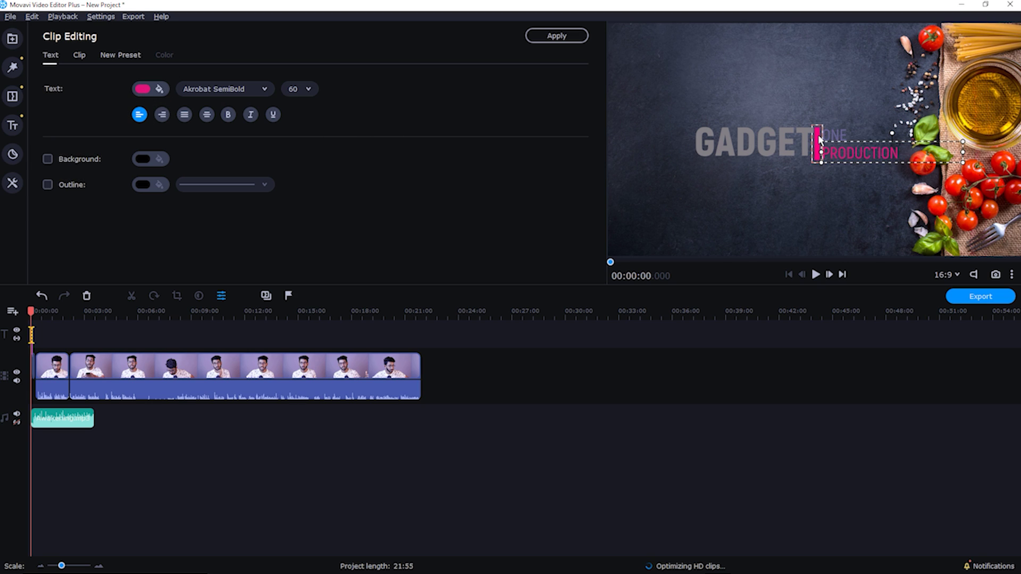
left_click(819, 140)
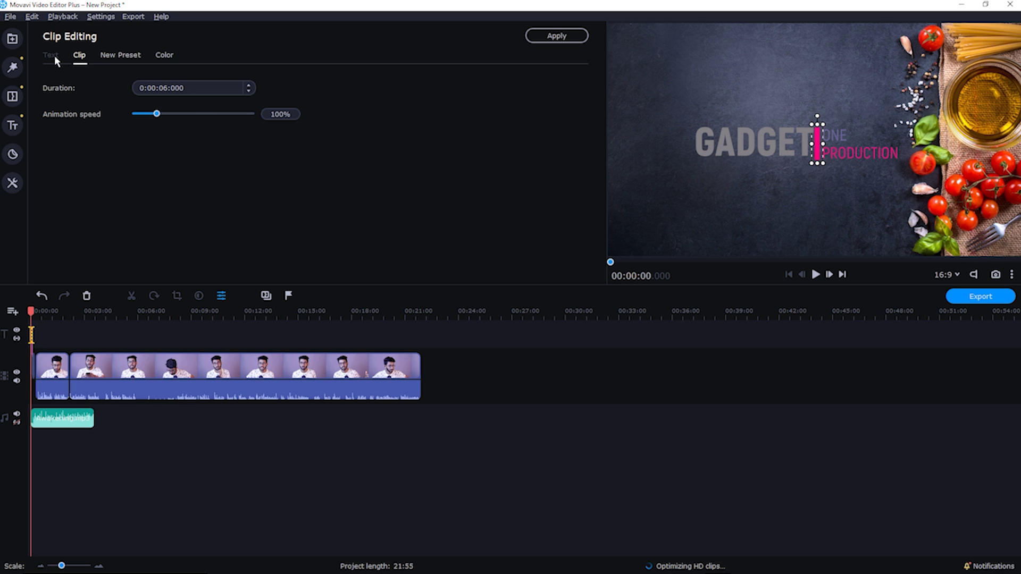
left_click(120, 56)
left_click(171, 60)
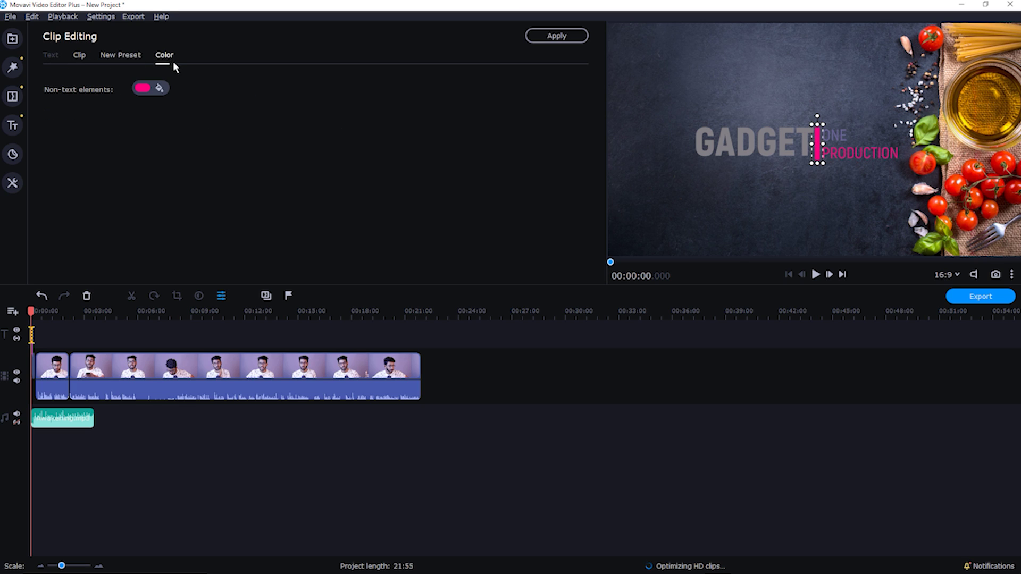
left_click(140, 89)
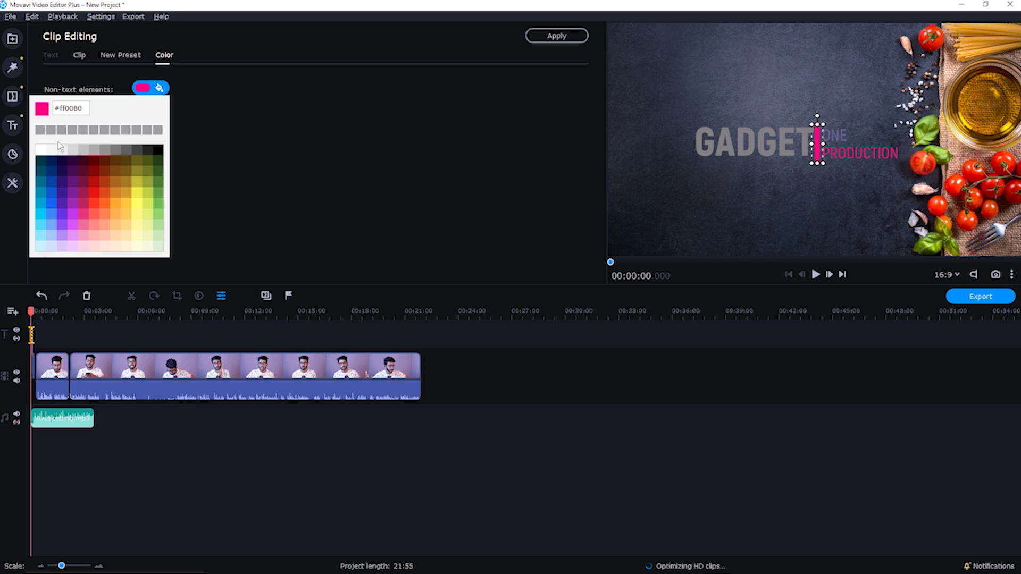
left_click(53, 214)
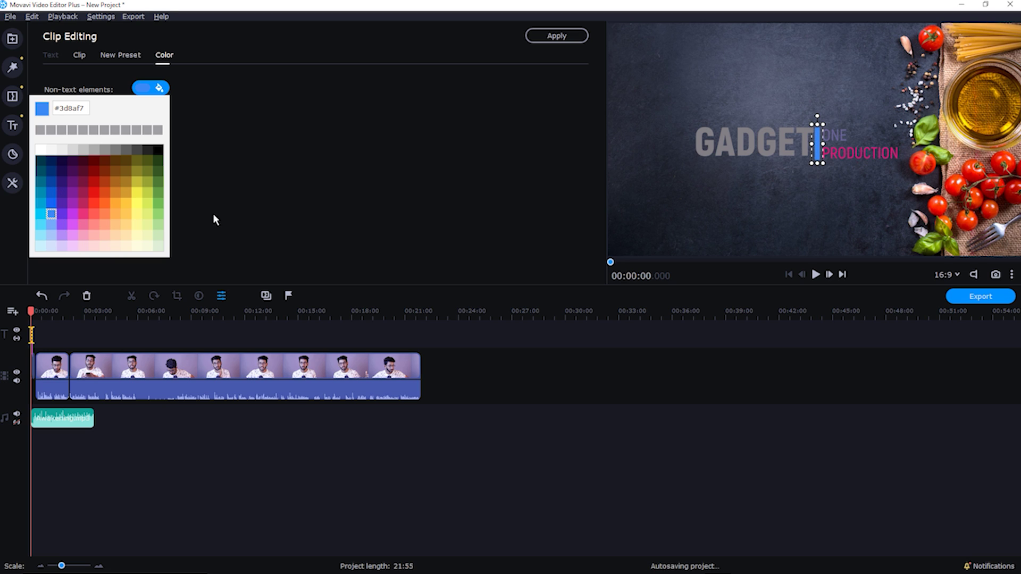
left_click(311, 184)
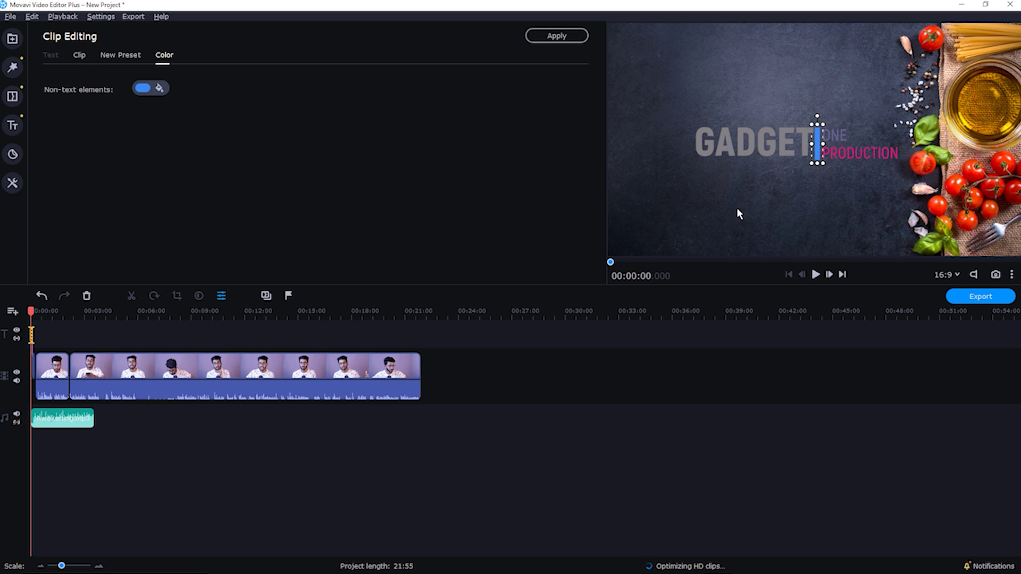
Set the GADGET text color to a dark blue
left_click(763, 144)
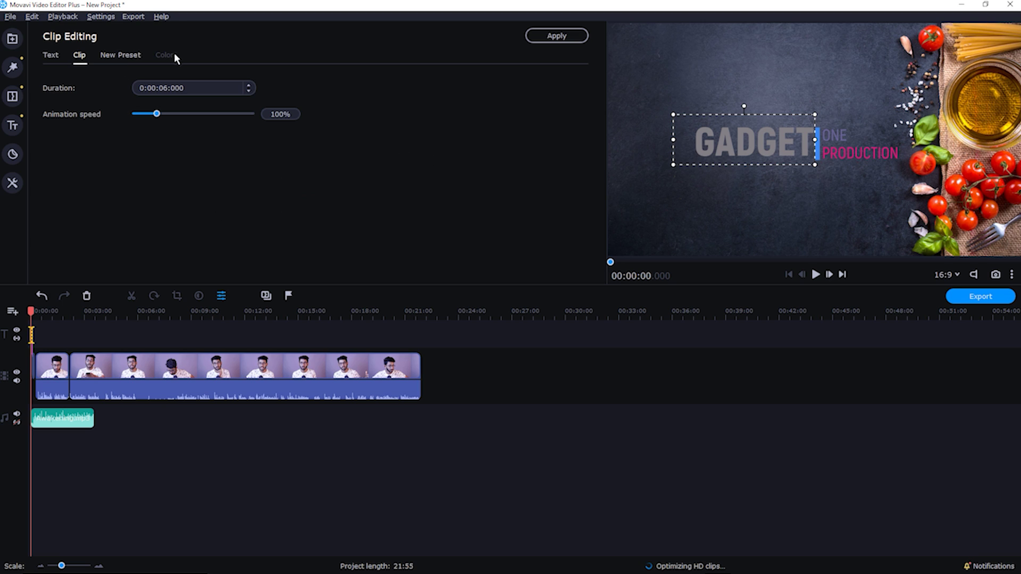
double_click(730, 147)
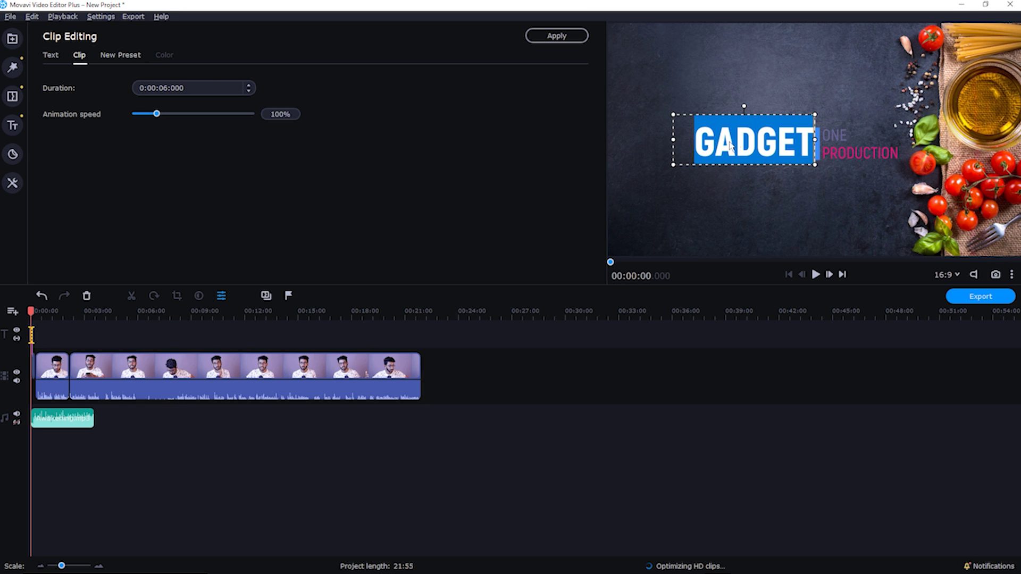
left_click(121, 56)
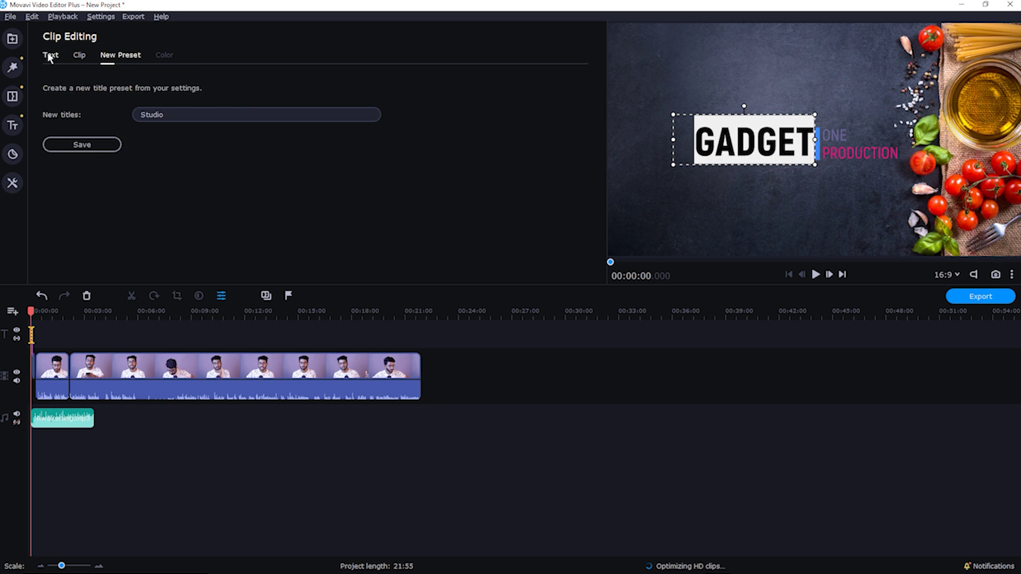
left_click(50, 56)
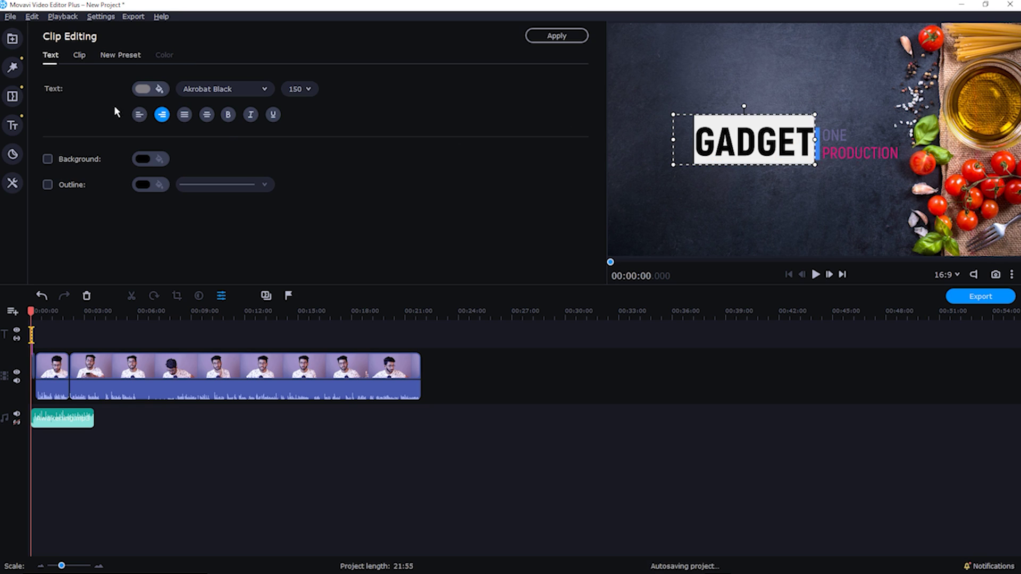
left_click(140, 91)
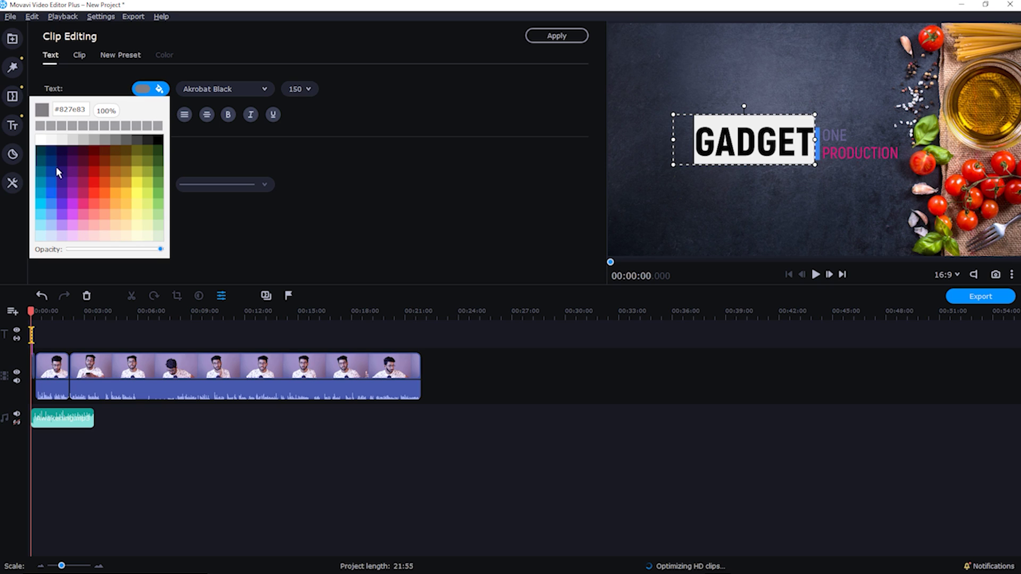
left_click(51, 183)
left_click(465, 163)
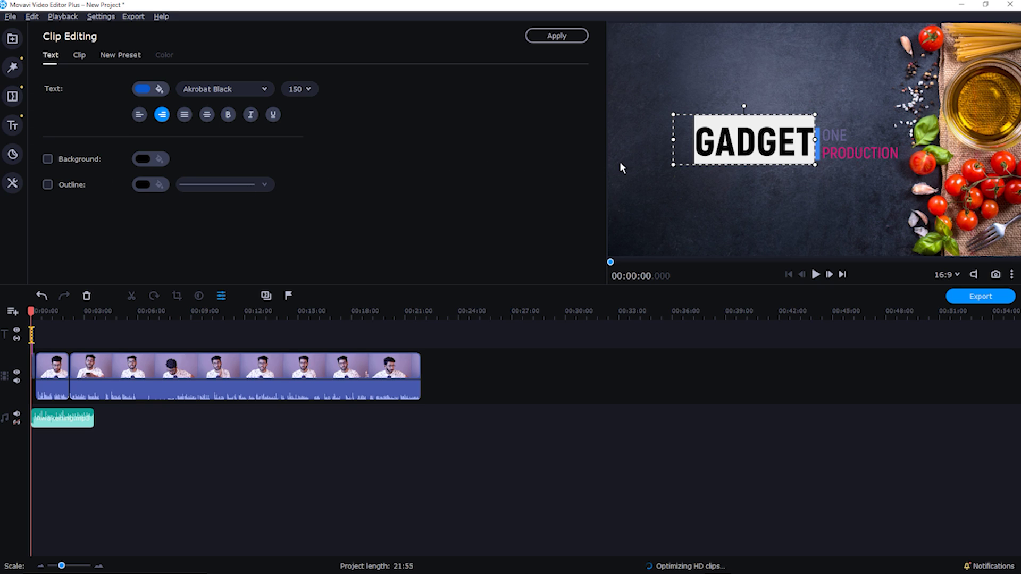
left_click(626, 176)
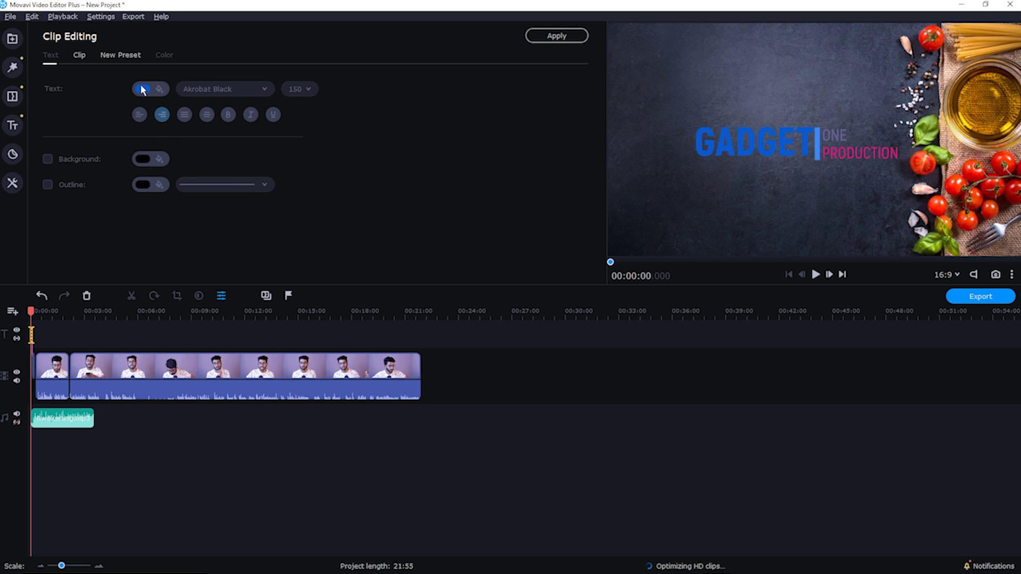
Set the GADGET text color to white
left_click(755, 139)
double_click(755, 140)
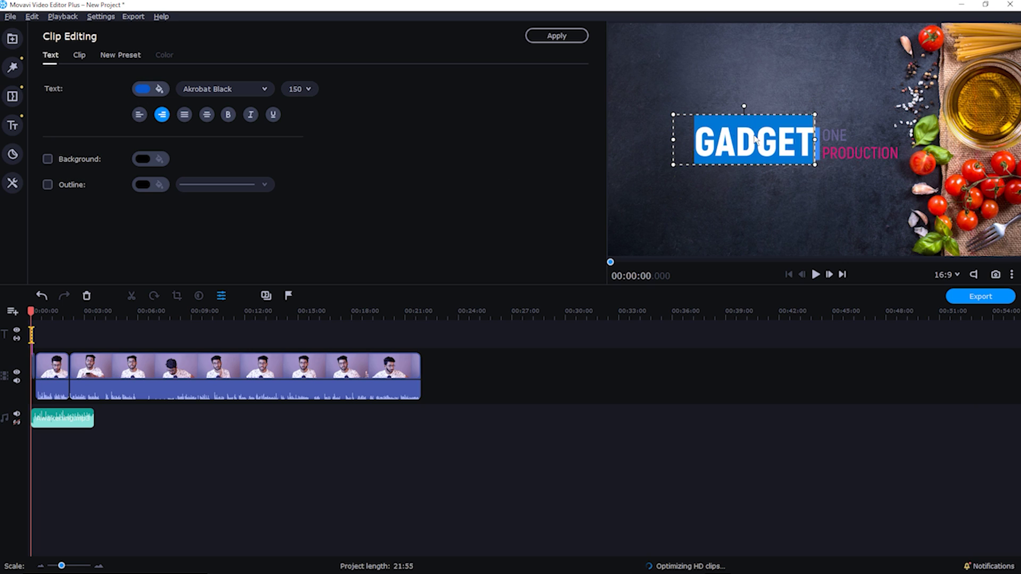
left_click(139, 90)
left_click(40, 139)
left_click(426, 188)
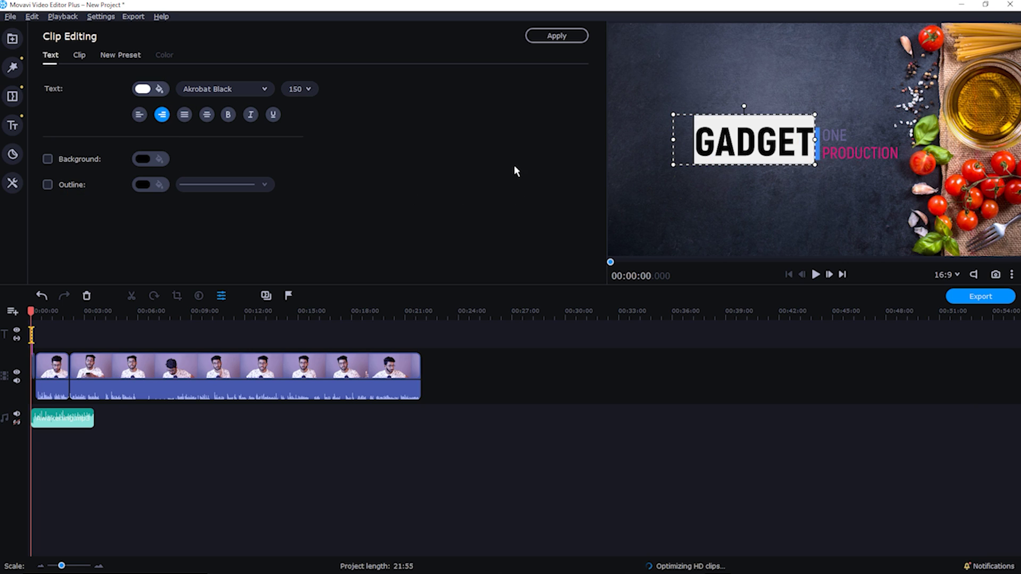
left_click(771, 197)
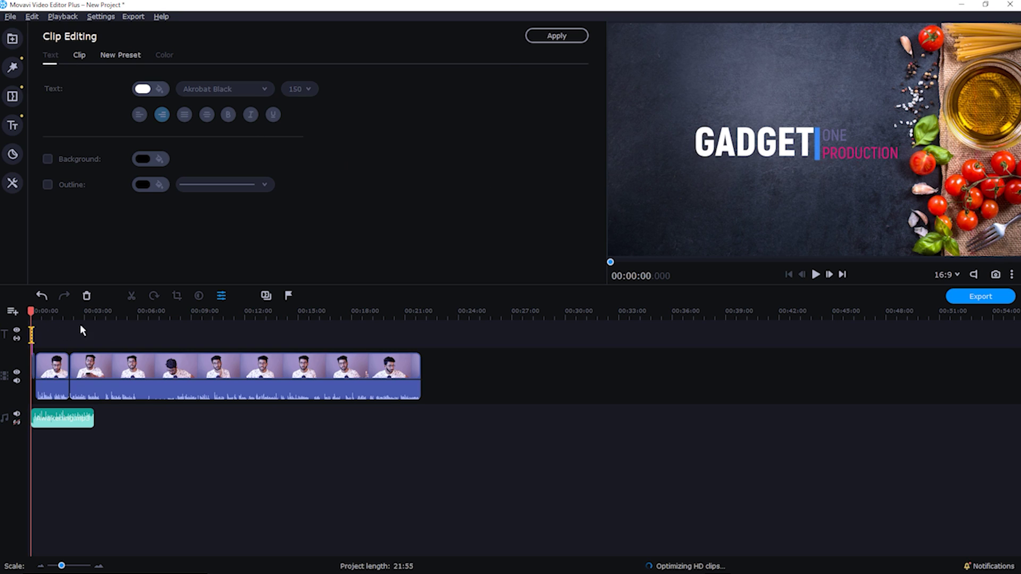
Play the opening of the project to check the title, stop playback and move the playhead to about 00:01:12
left_click(206, 330)
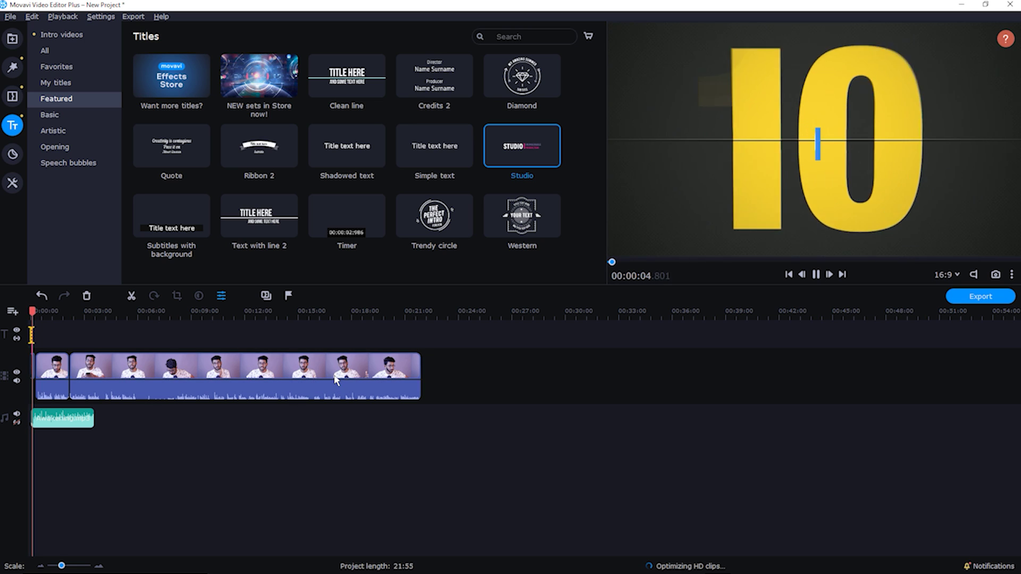
key("space")
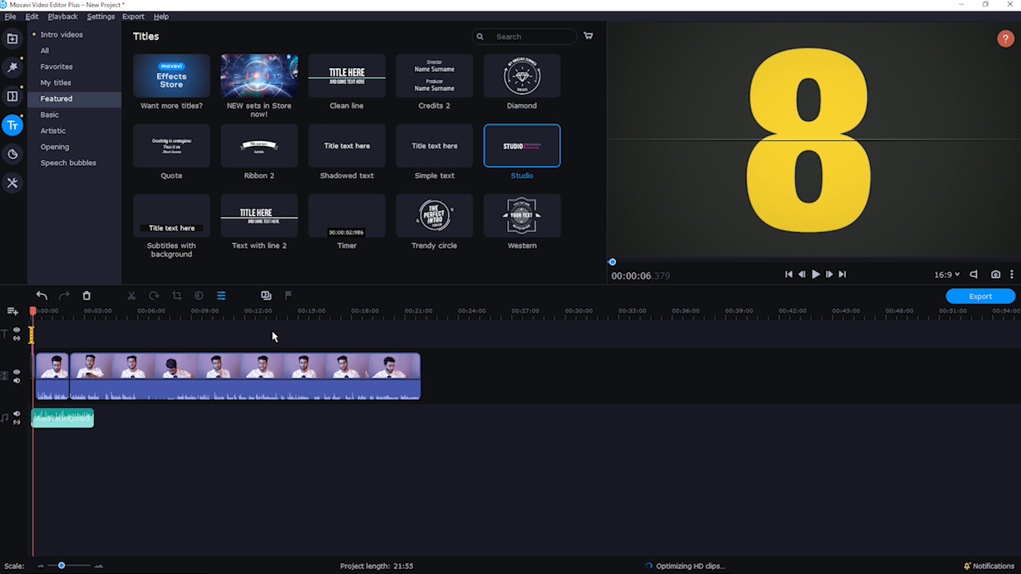
left_click(52, 309)
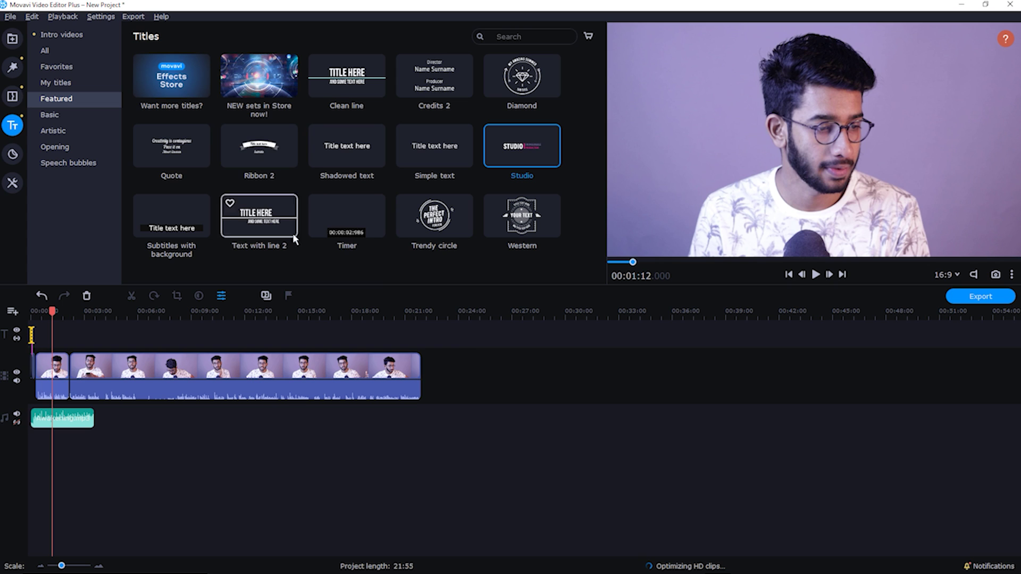
Delete the Studio title and add the Trendy circle title at the start of the title track
key("Delete")
left_click(471, 228)
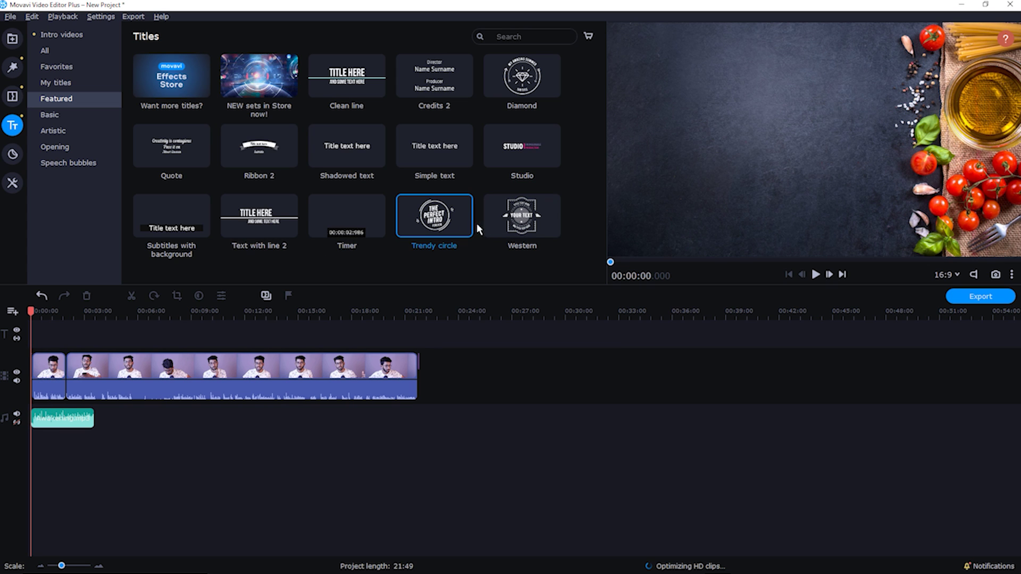
left_click_drag(444, 223, 391, 334)
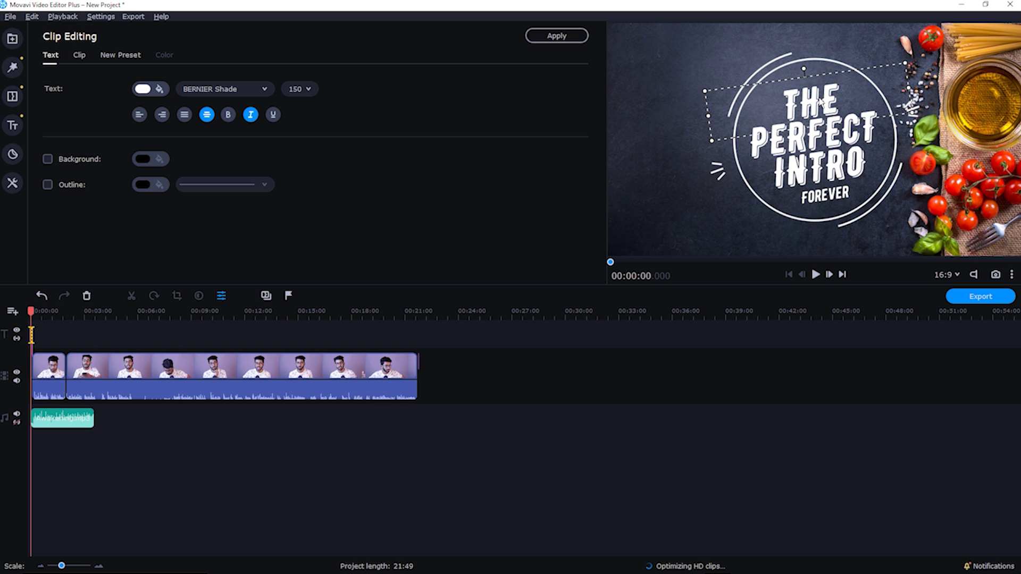
left_click(204, 327)
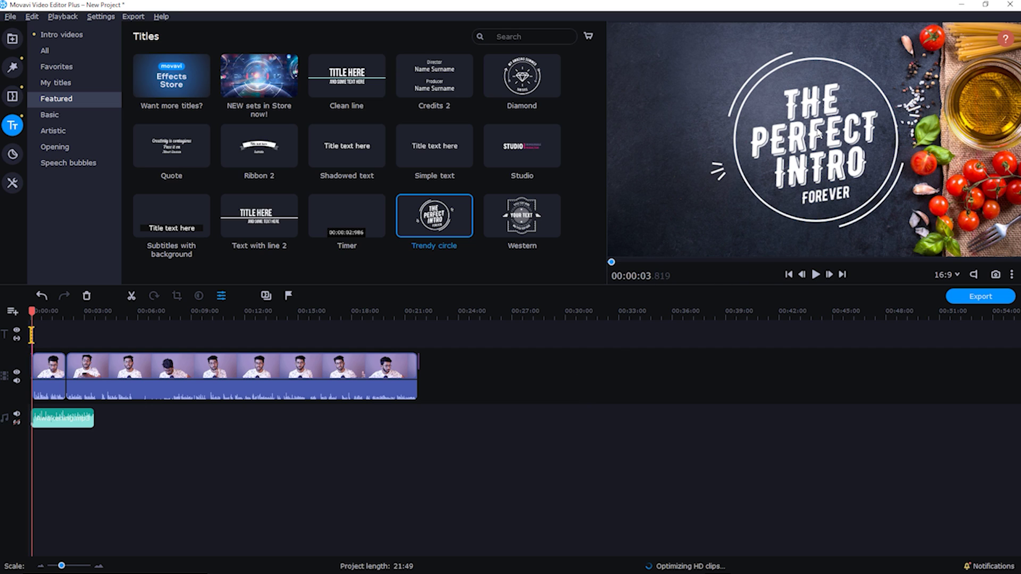
Open the word INTRO in the Trendy circle title for editing and return to the titles library
left_click(837, 174)
double_click(838, 174)
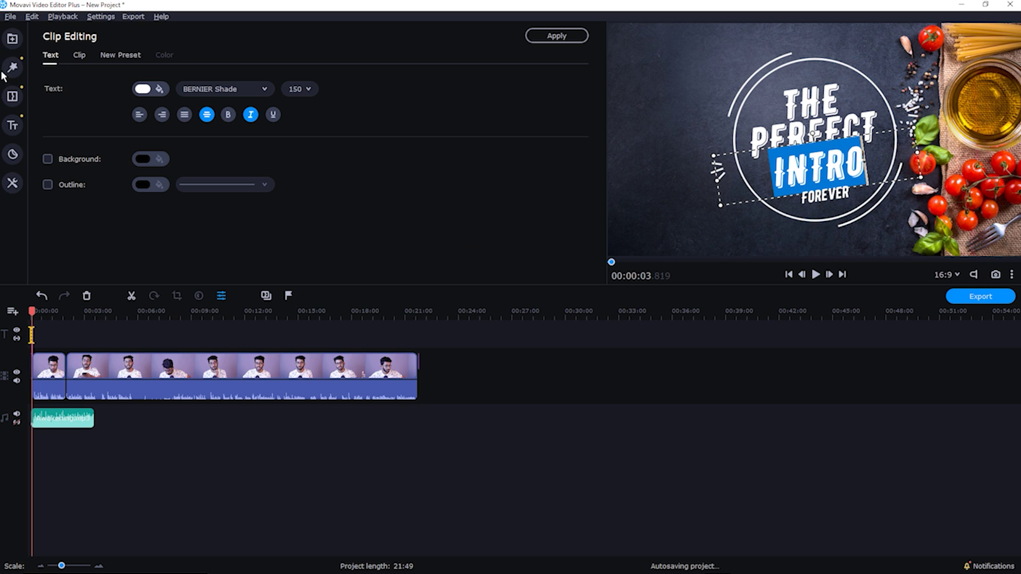
left_click(14, 126)
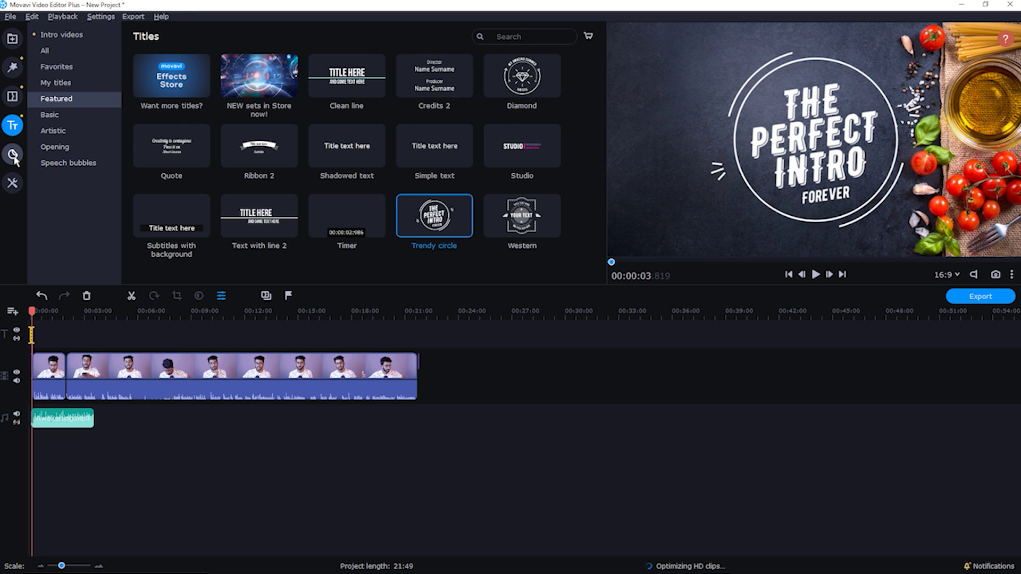
Browse the title categories and add the Subtitles with background title to the title track at about 00:01:19
left_click(65, 116)
left_click(68, 129)
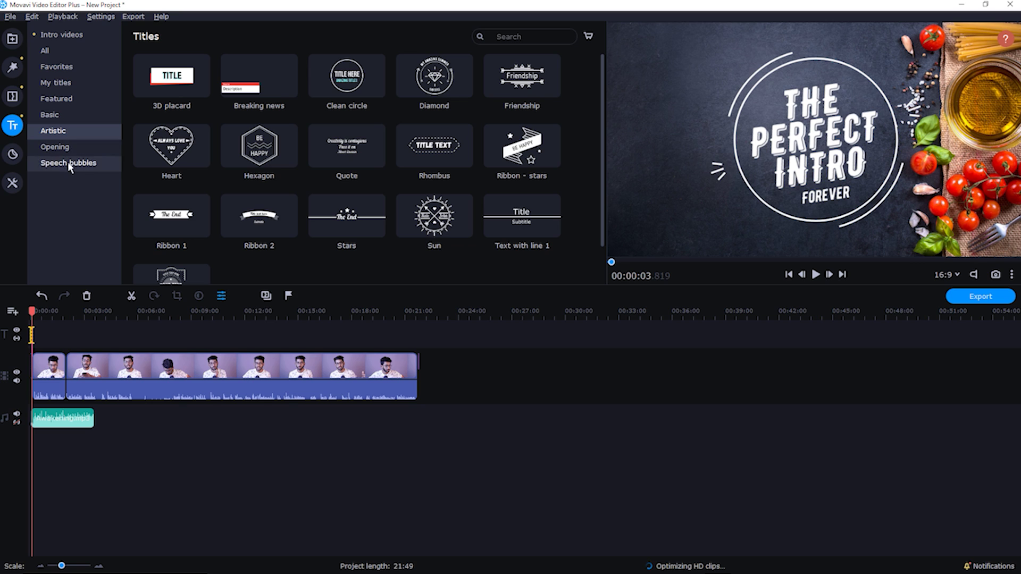
left_click(74, 151)
left_click(79, 163)
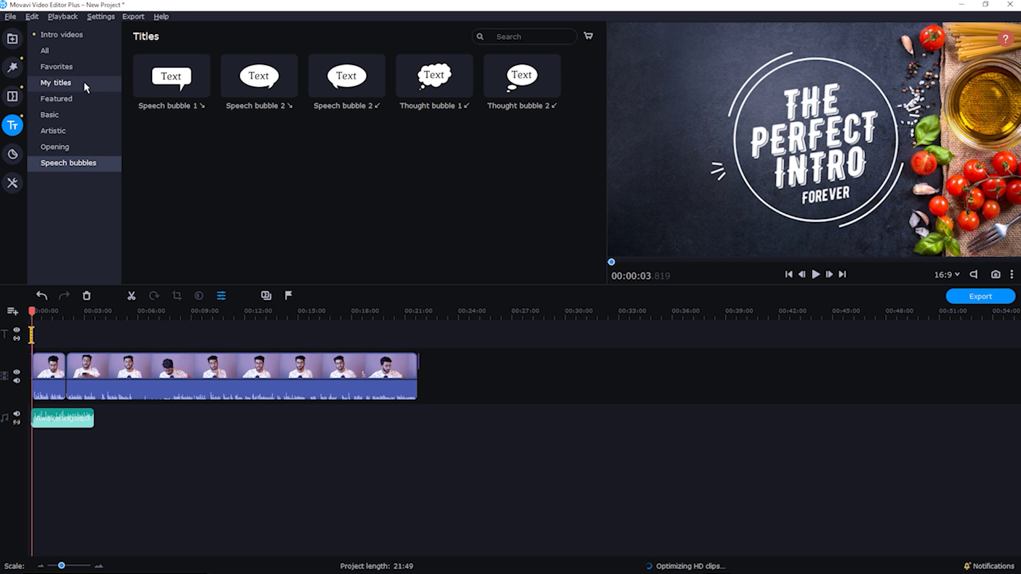
left_click(65, 48)
scroll(294, 88, "down", 6)
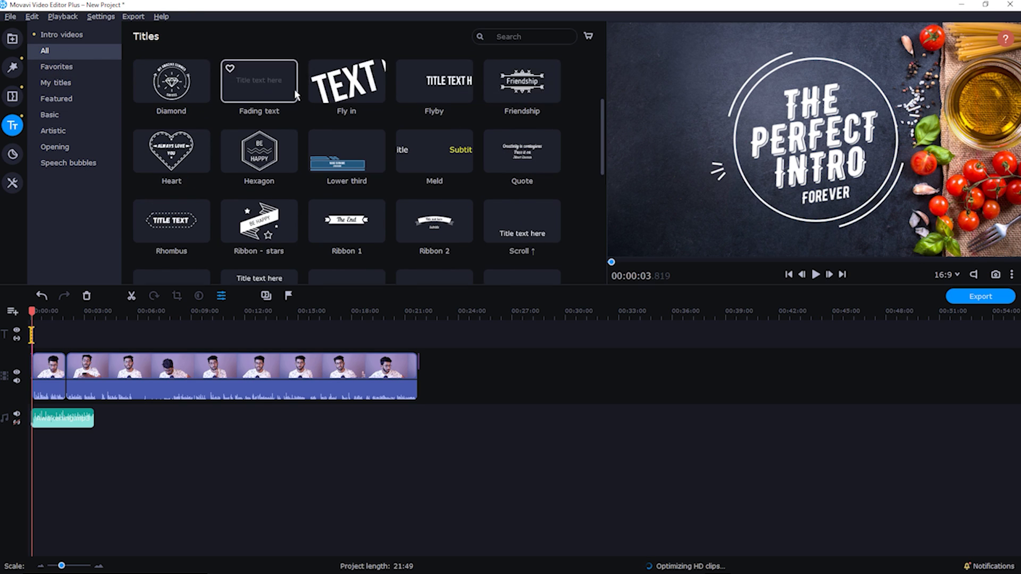
scroll(298, 118, "down", 1)
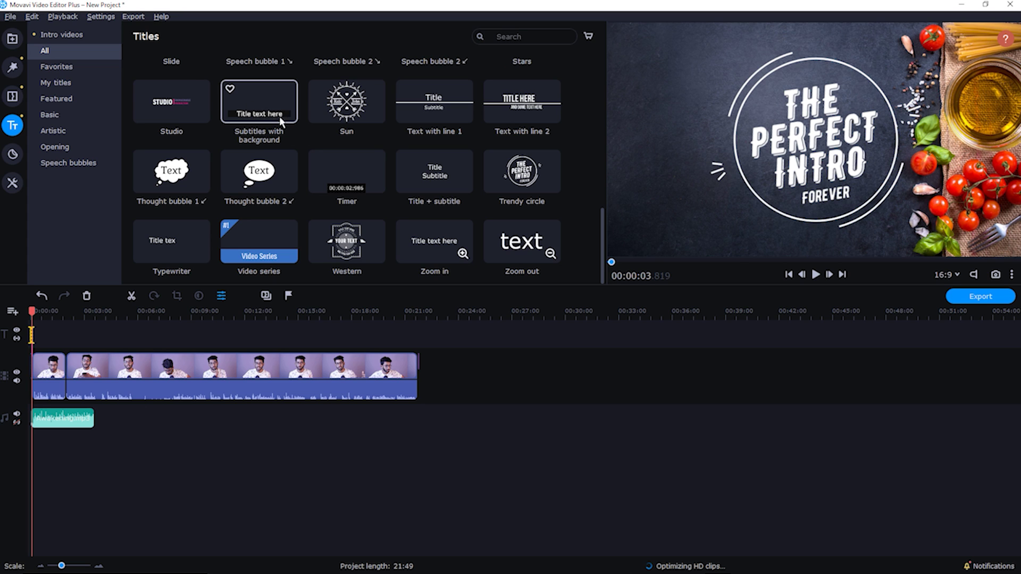
left_click_drag(272, 111, 50, 318)
Play the project from 00:01:19 to check the subtitle title and stop at about 00:01:21
left_click_drag(55, 306, 54, 313)
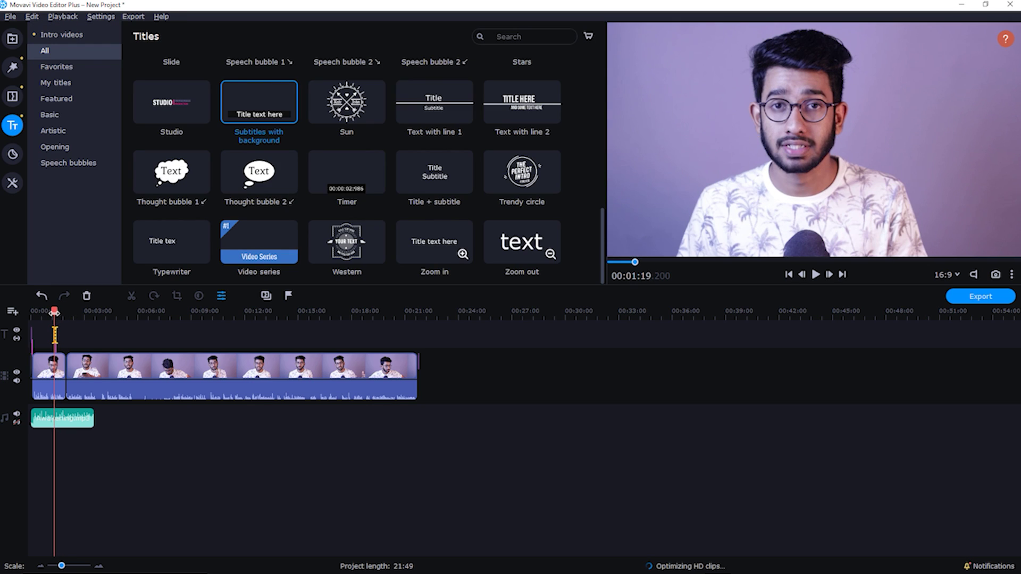
key("space")
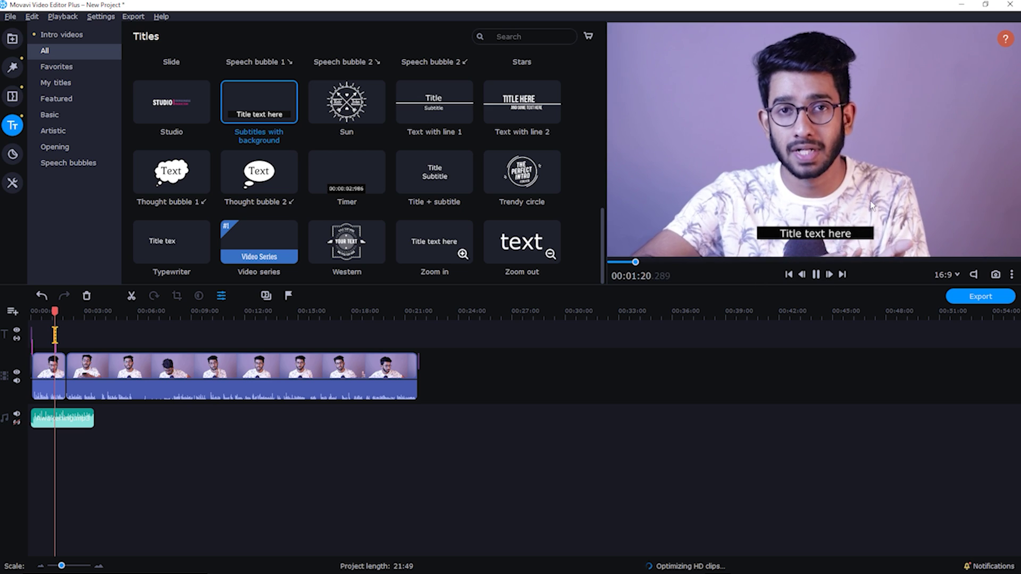
key("space")
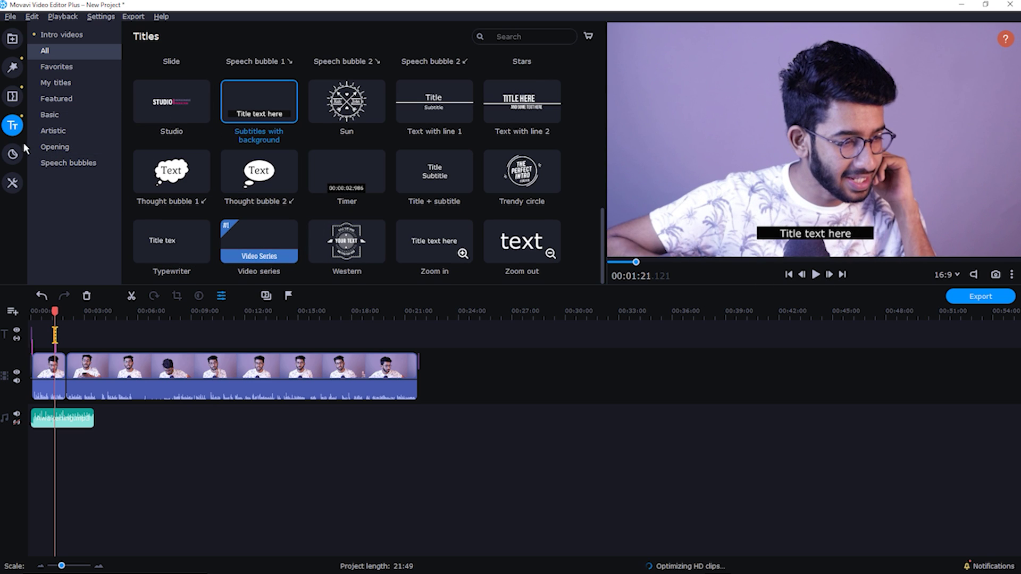
Add the Bang! sticker to the title track at about 00:01:19, over the subtitle title
left_click(13, 154)
left_click(303, 157)
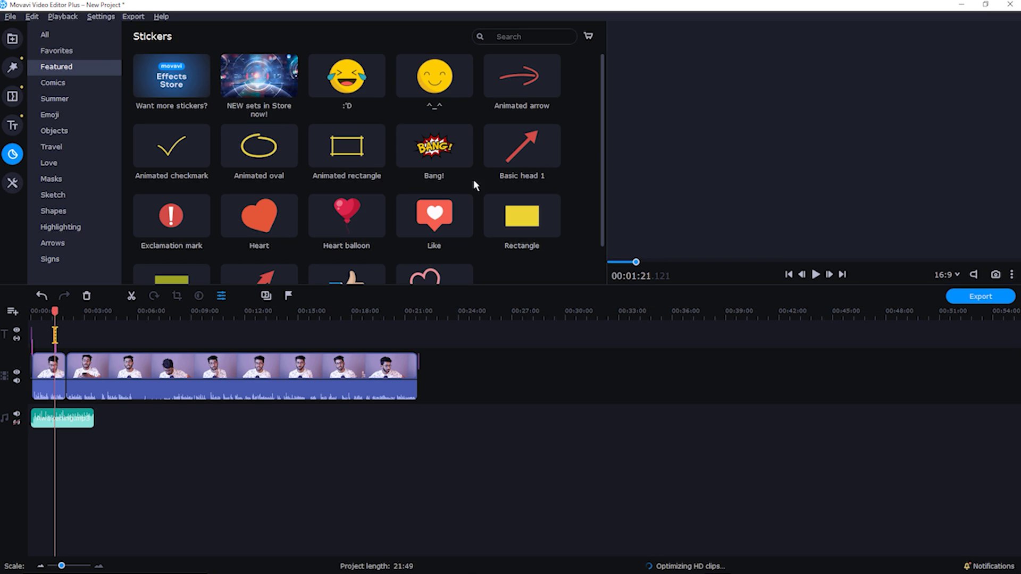
left_click_drag(428, 151, 55, 324)
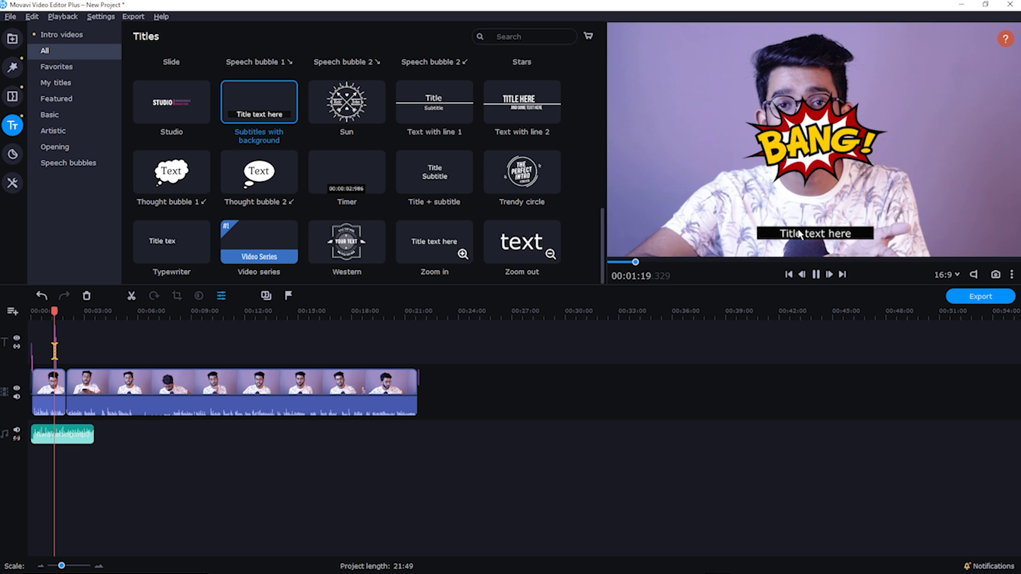
Stop playback and check the Bang! sticker's duration and animation speed settings
key("space")
left_click(818, 135)
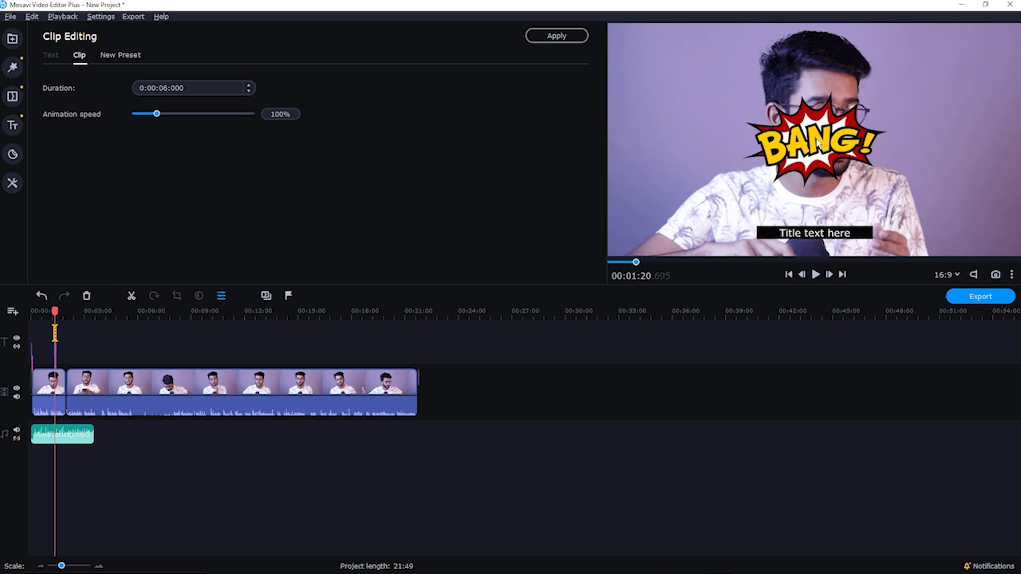
left_click(665, 202)
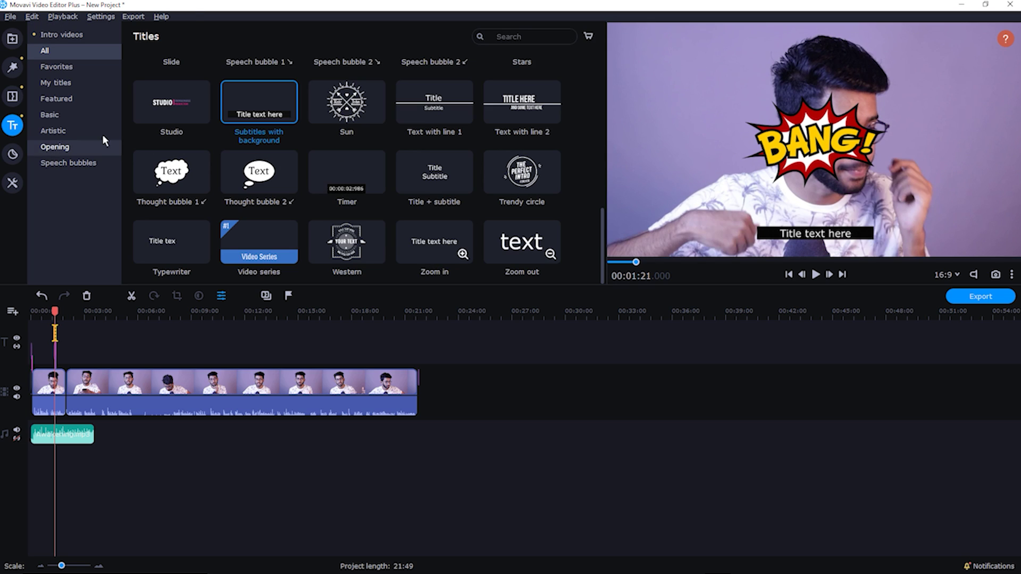
Look through the Featured stickers, open the online store for more stickers and close its browser page
left_click(12, 154)
scroll(521, 176, "down", 1)
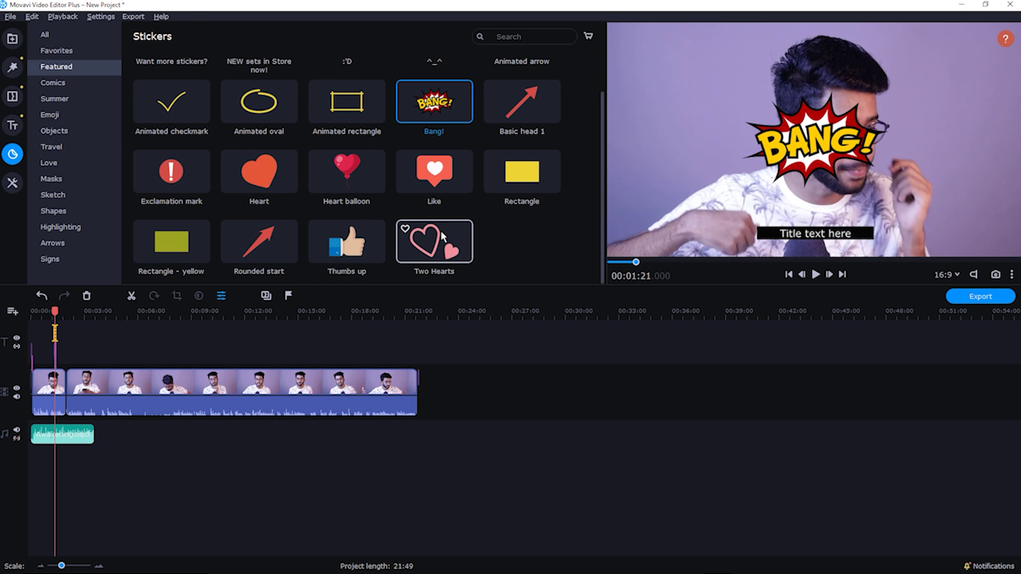
scroll(372, 212, "up", 1)
left_click(171, 76)
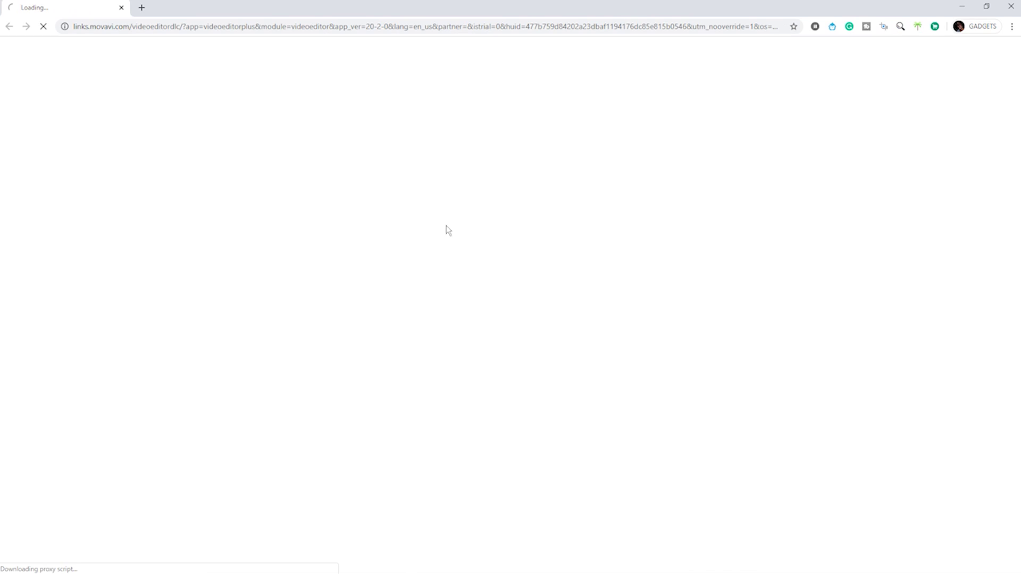
left_click(1011, 6)
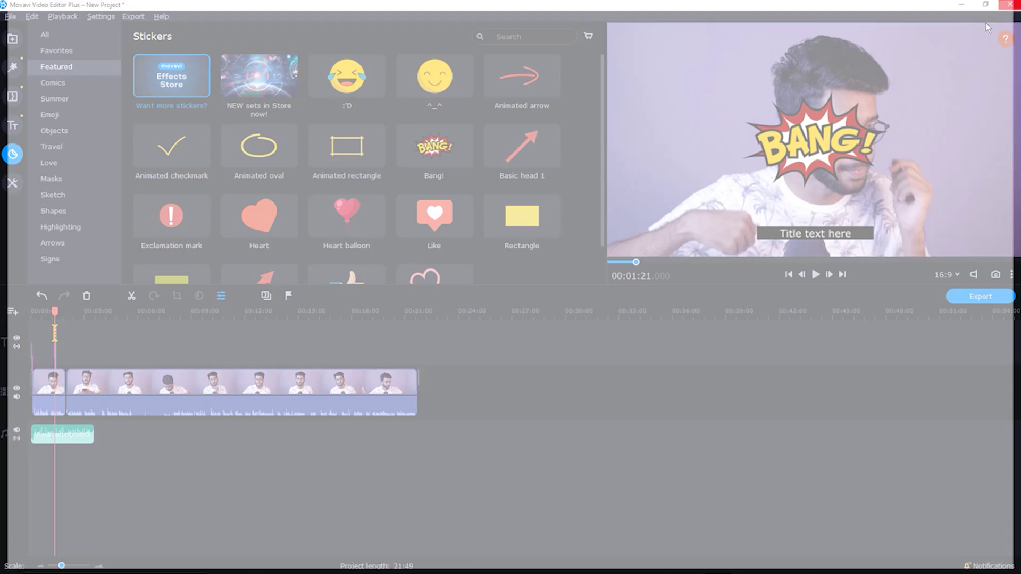
Examine the sticker categories, including Summer, Travel, Arrows, Sketch, Objects and Highlighting
left_click(59, 99)
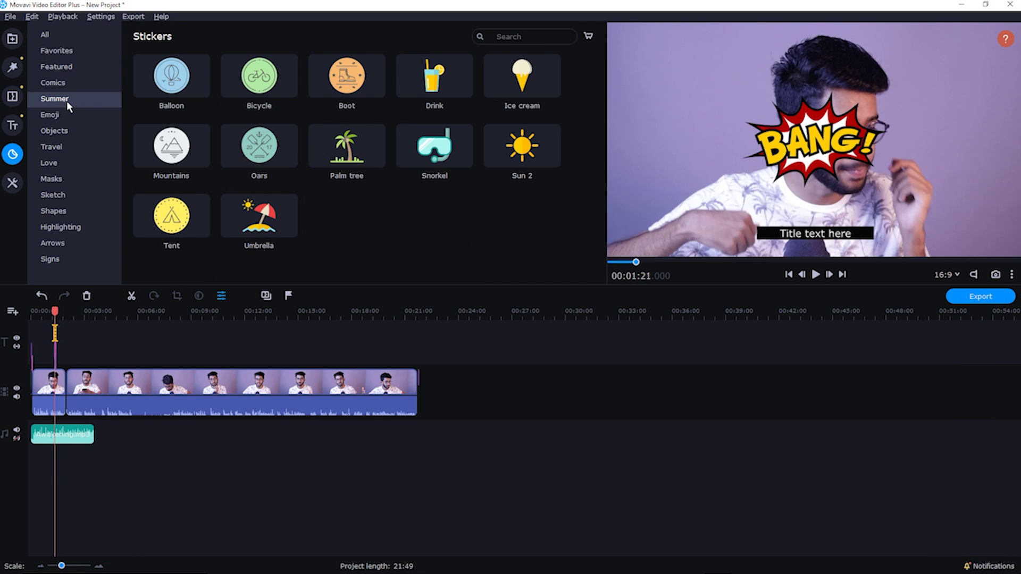
left_click(53, 147)
left_click(60, 227)
left_click(53, 243)
left_click(58, 195)
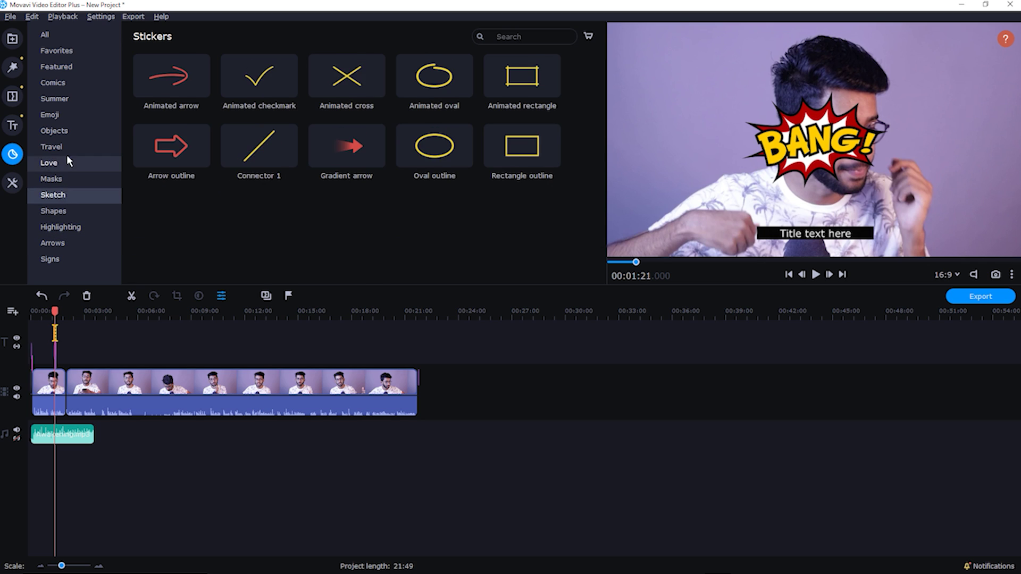
left_click(59, 131)
left_click(58, 99)
left_click(61, 132)
left_click(59, 147)
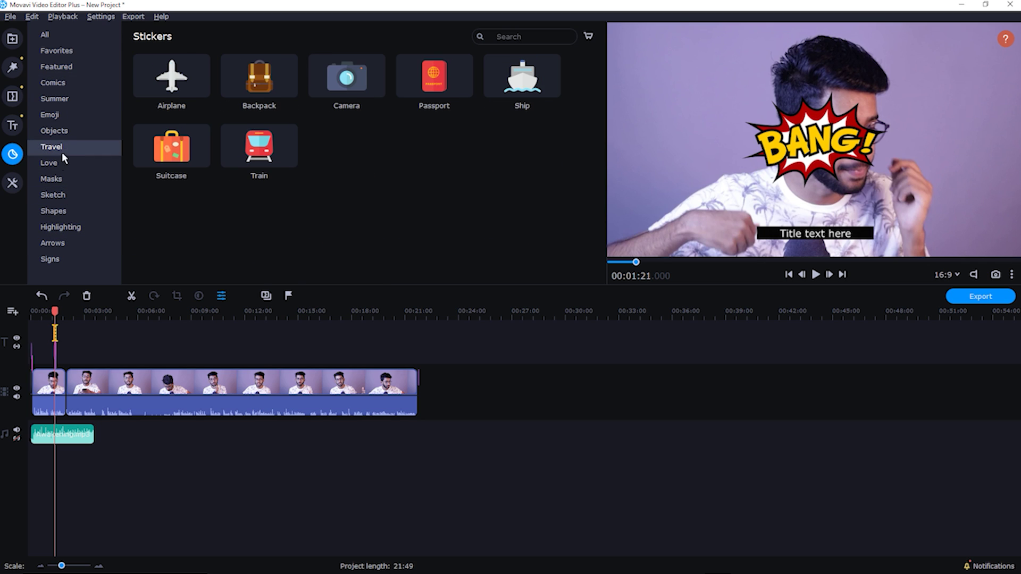
left_click(80, 163)
left_click(60, 227)
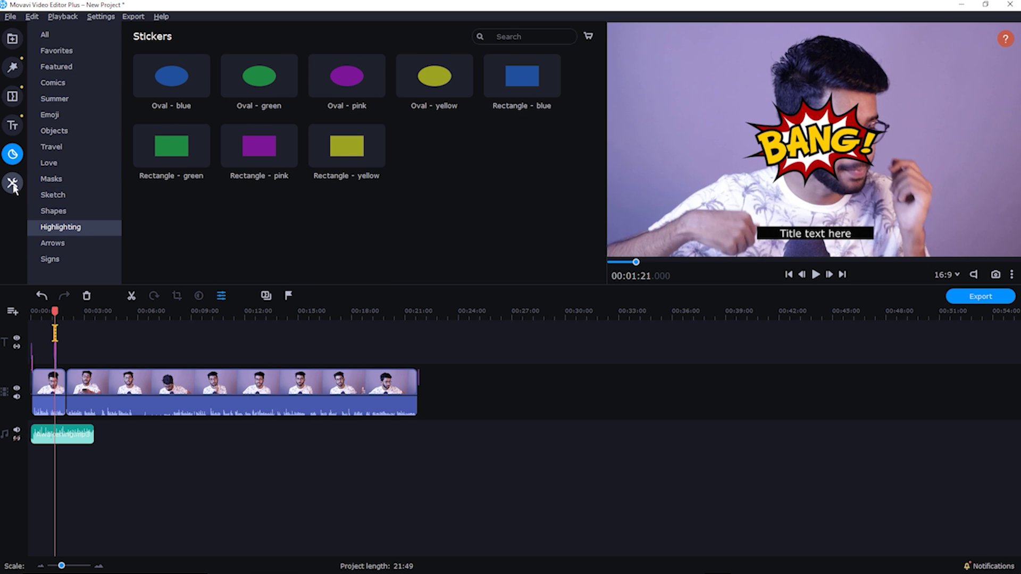
Show the video editing tools and undo the addition of the Bang! sticker
left_click(13, 184)
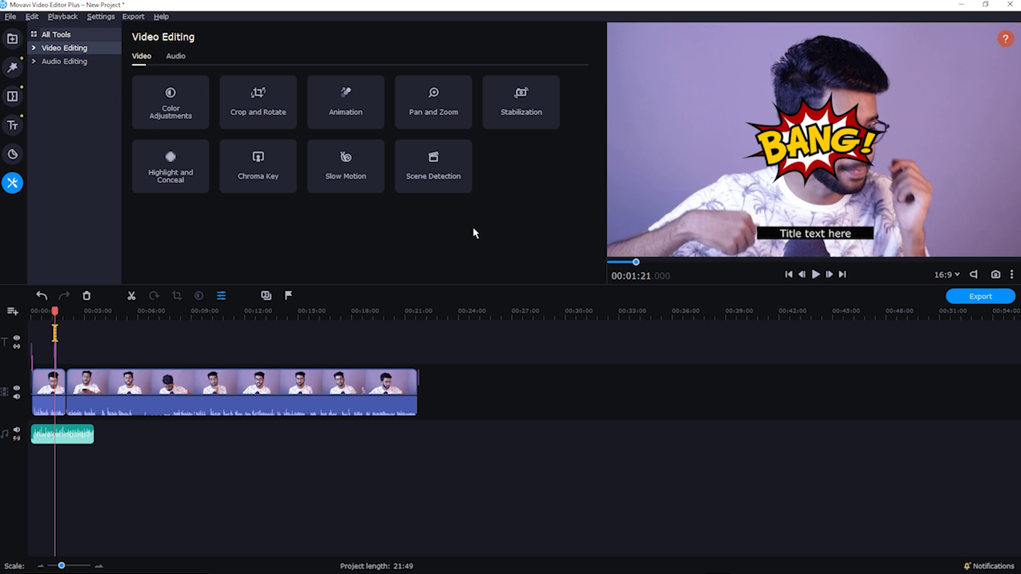
left_click(56, 312)
left_click(42, 296)
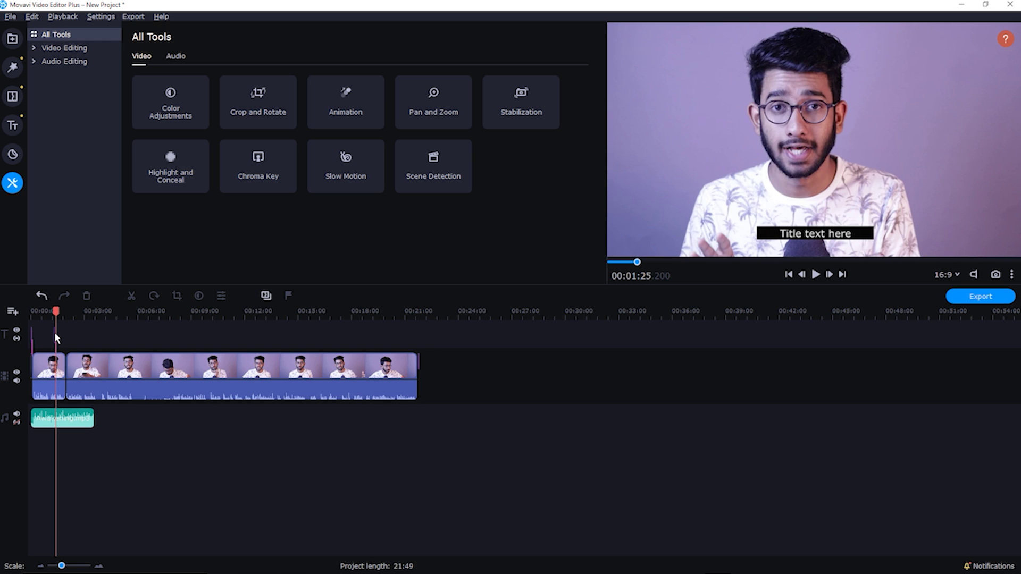
Apply the Magic Enhance and Auto Saturation color adjustments to the first video clip, checking the picture at about 00:00:46
left_click(69, 309)
left_click_drag(70, 309, 60, 310)
left_click(190, 107)
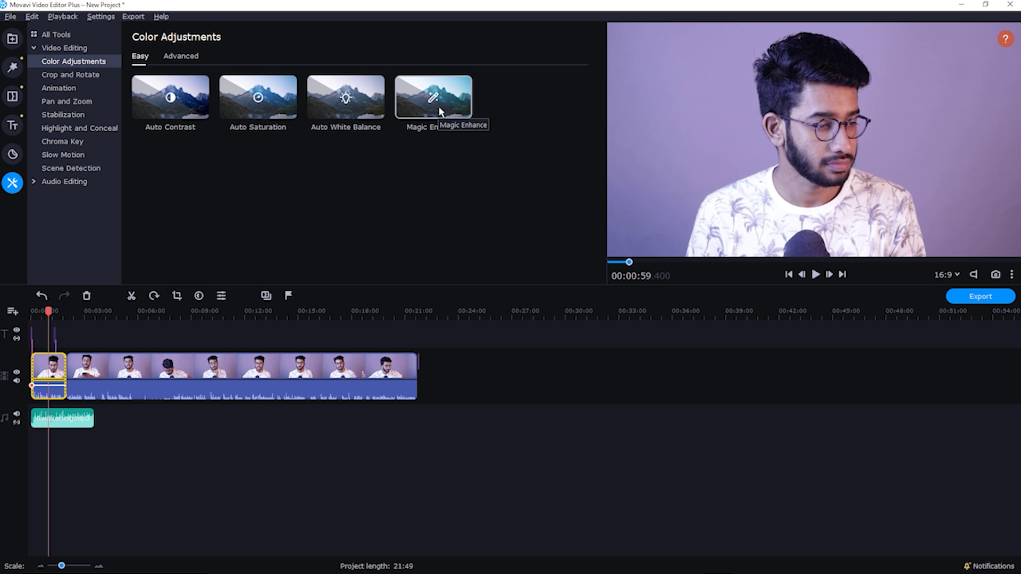
left_click_drag(439, 103, 43, 368)
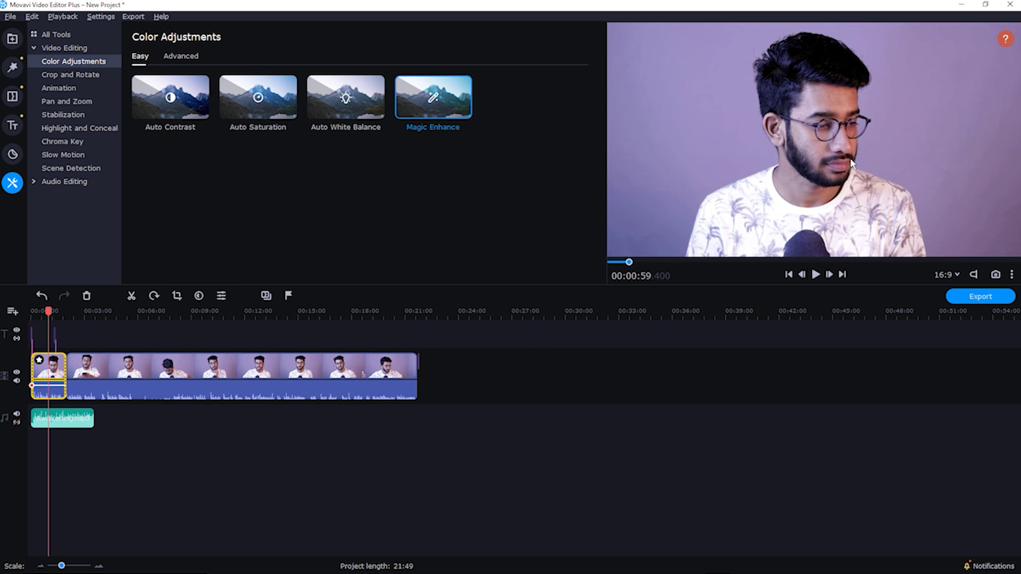
left_click(45, 313)
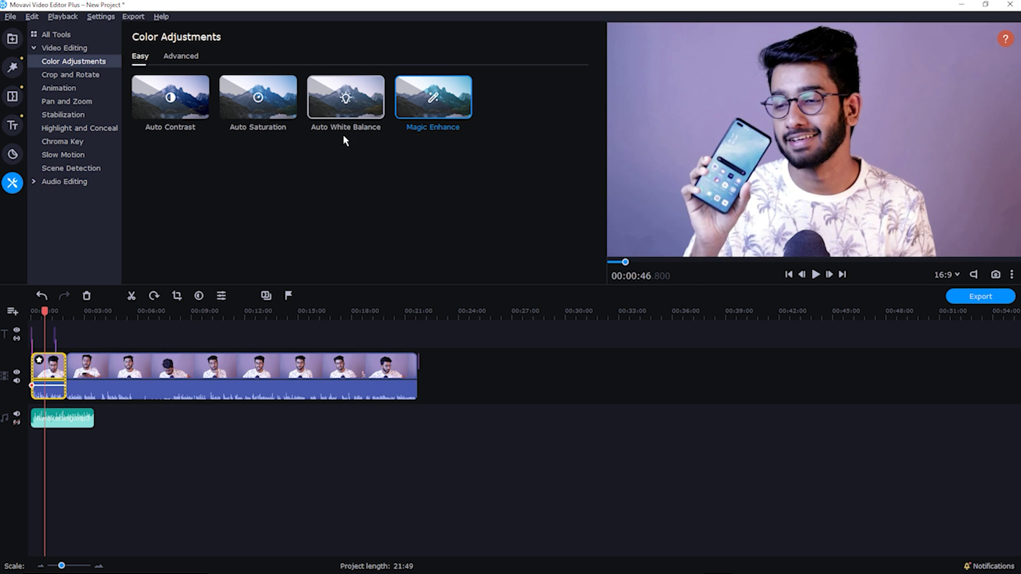
left_click_drag(274, 110, 56, 375)
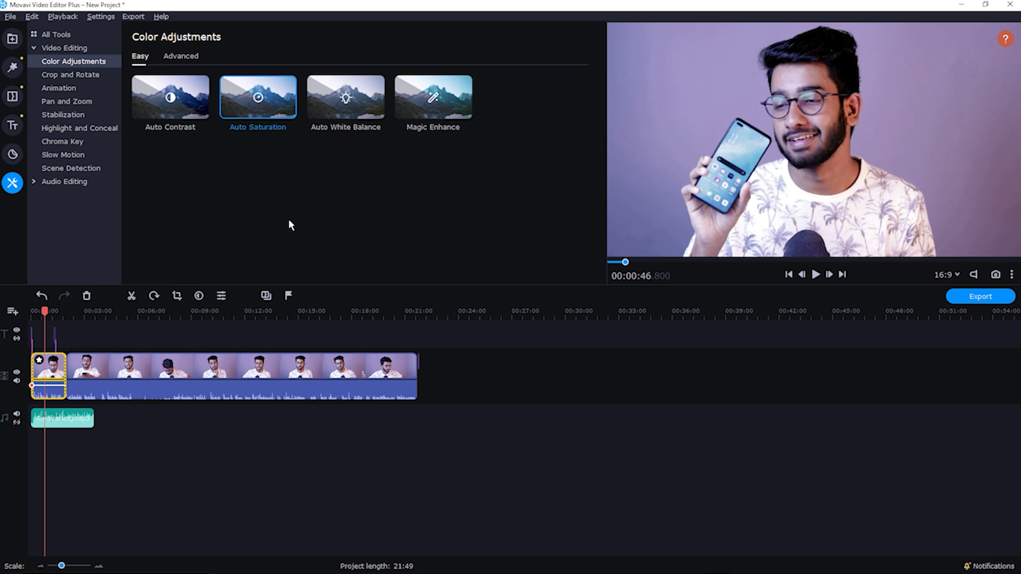
View the Crop and Rotate settings and apply the leftward Slide animation, followed by Loop, to the first video clip
left_click(81, 76)
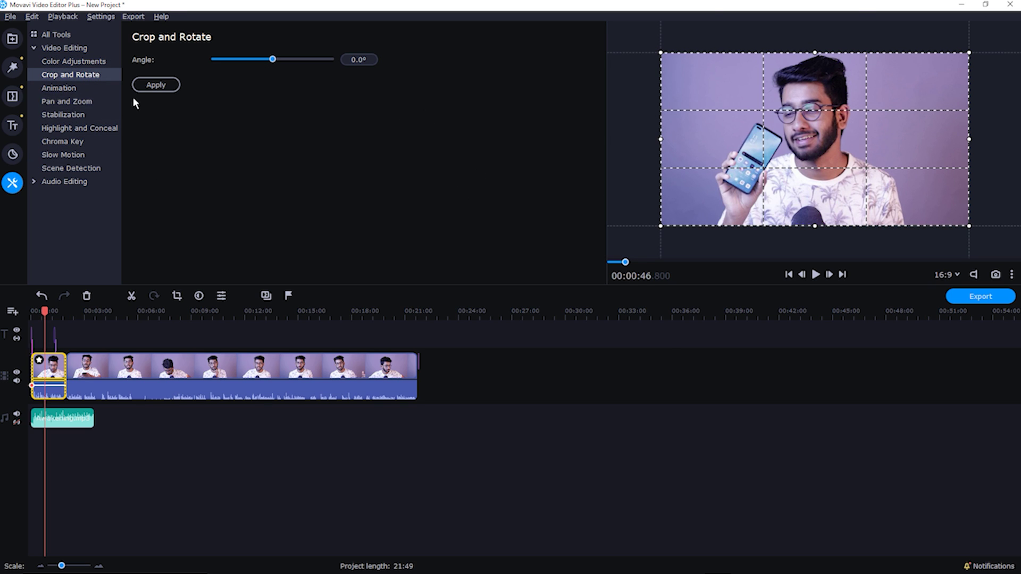
left_click(84, 89)
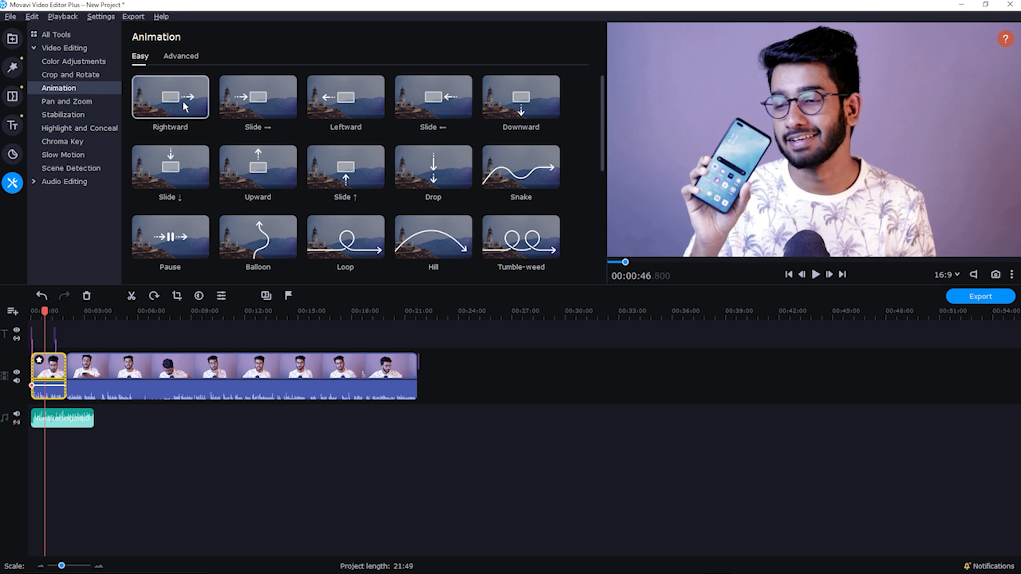
left_click_drag(433, 98, 49, 372)
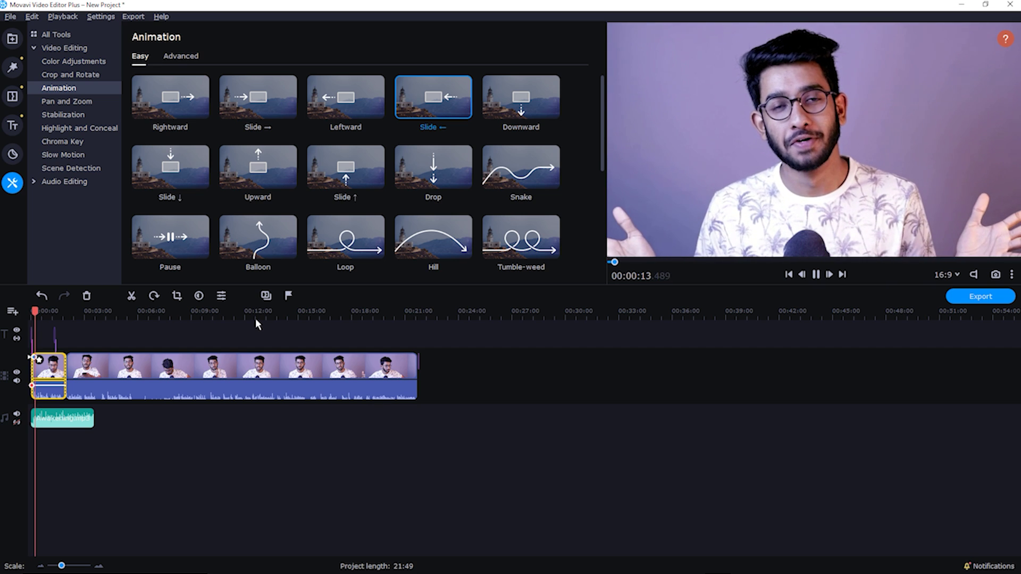
left_click(346, 237)
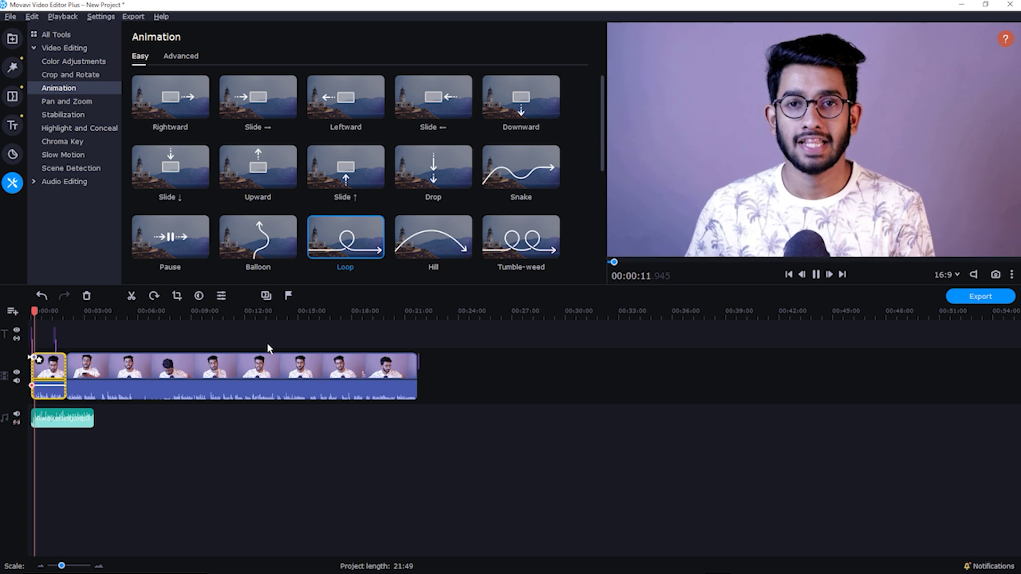
Examine the Pan and Zoom, Stabilization, Highlight and Conceal, Chroma Key and Slow Motion tools for the first clip
left_click(89, 102)
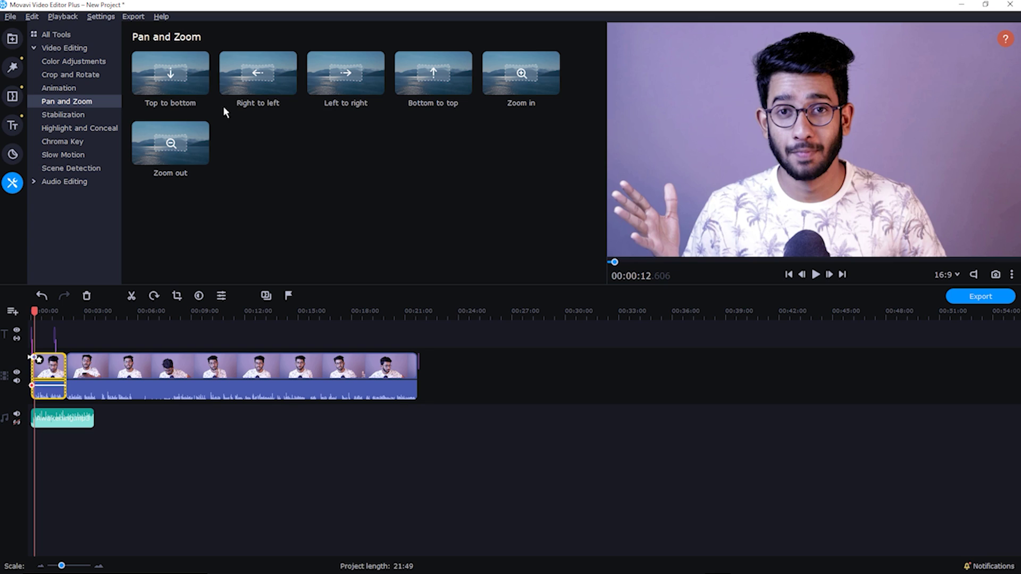
left_click(92, 113)
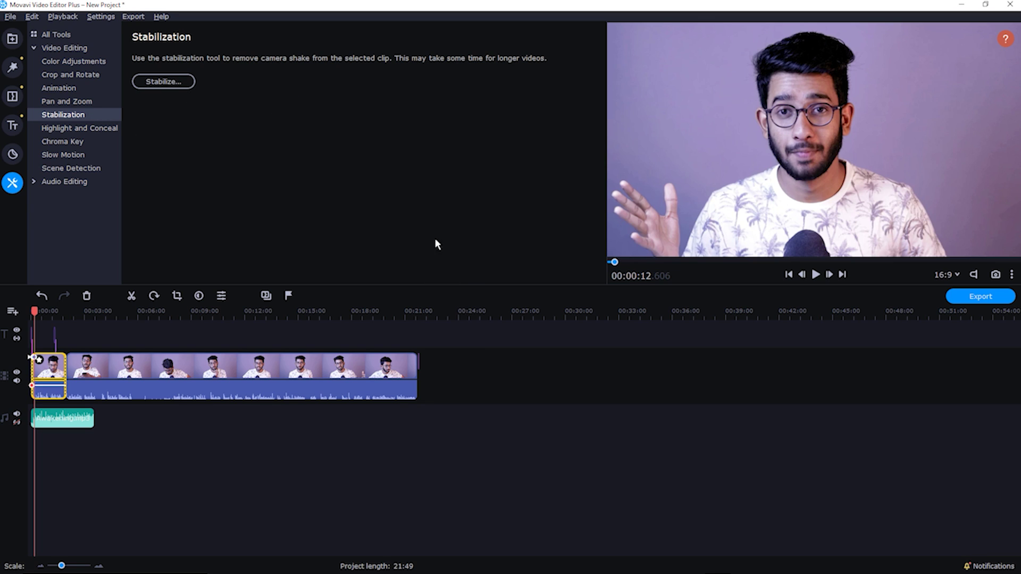
left_click(87, 129)
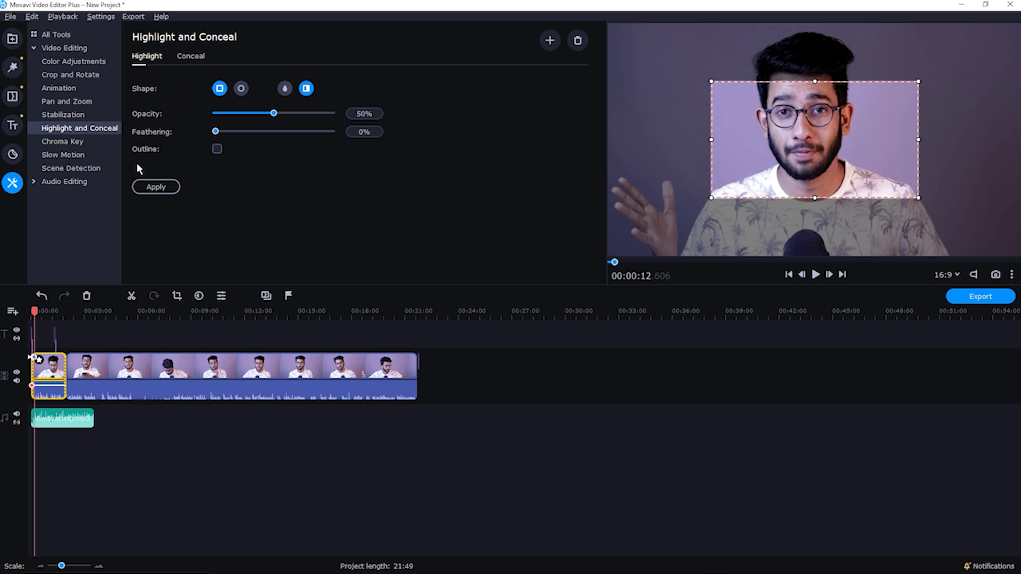
left_click(62, 141)
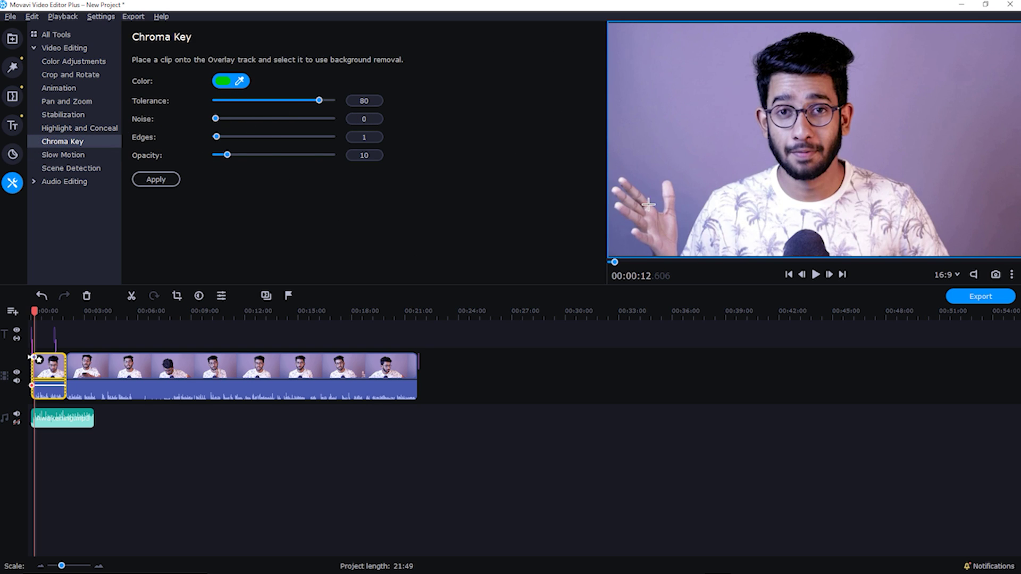
left_click(74, 167)
left_click(69, 154)
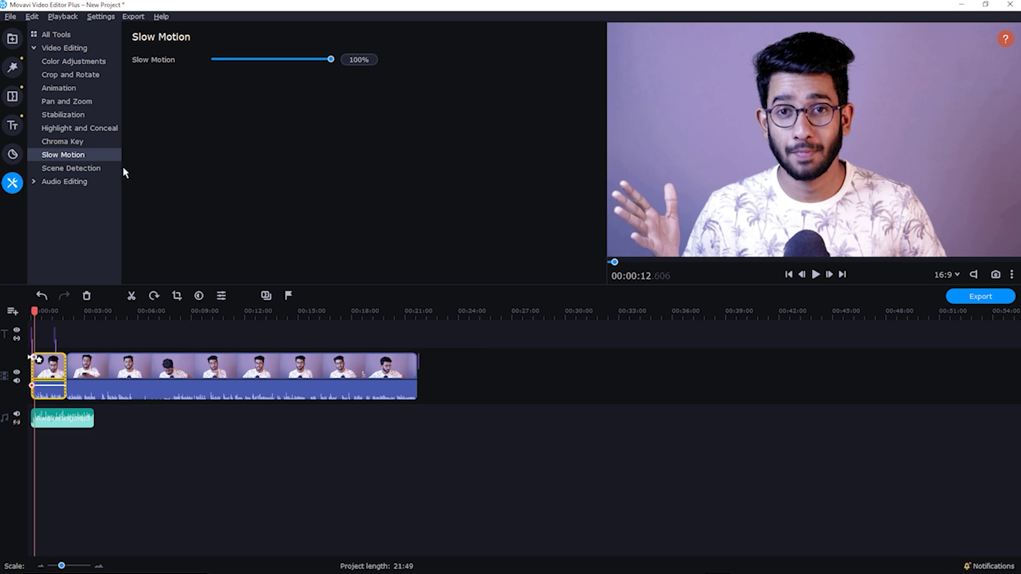
Slow the first video clip to 44%, checking its playback near 00:00:59, and view the Scene Detection tool
left_click_drag(331, 60, 258, 60)
key("space")
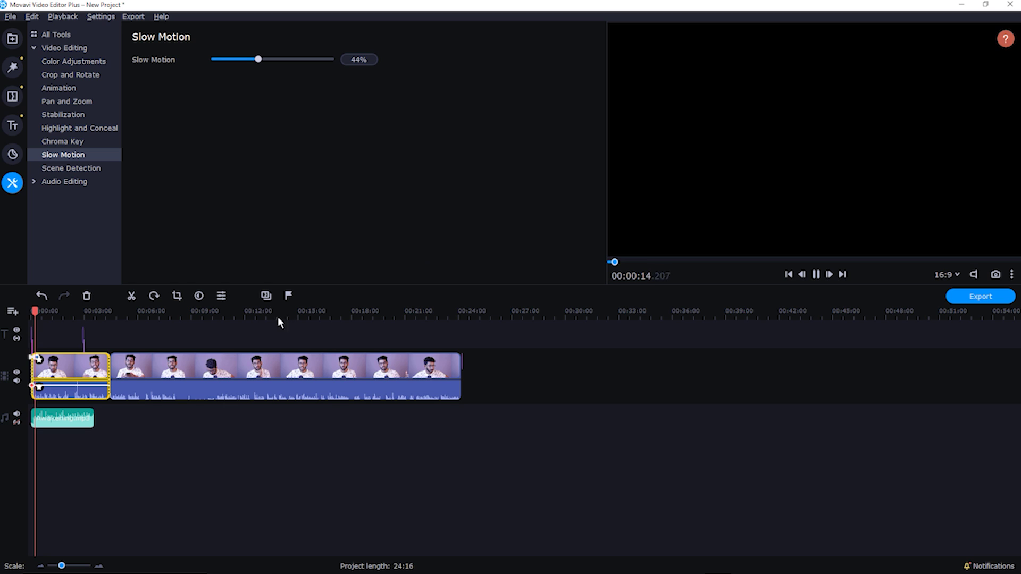
left_click(48, 312)
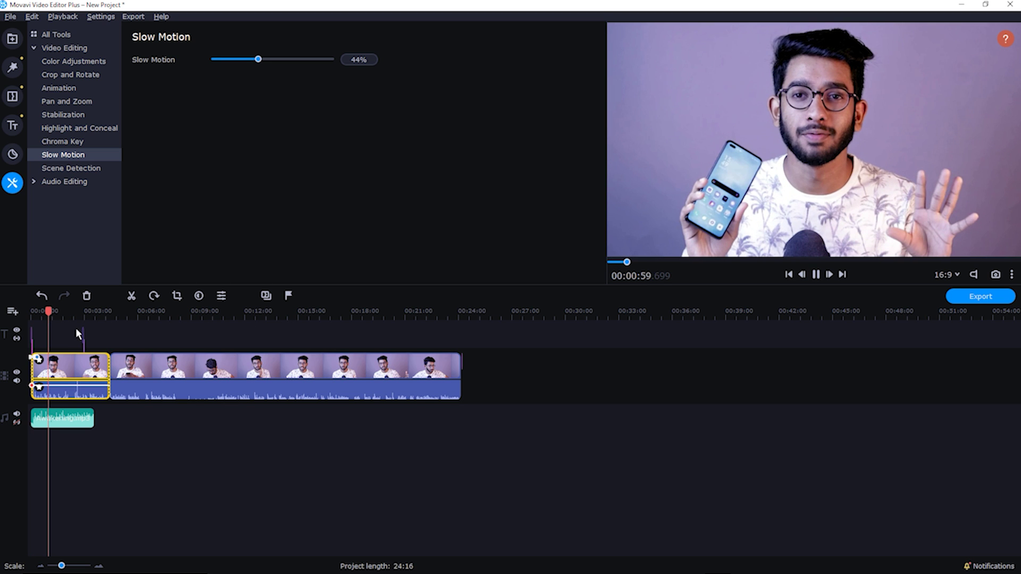
left_click(819, 207)
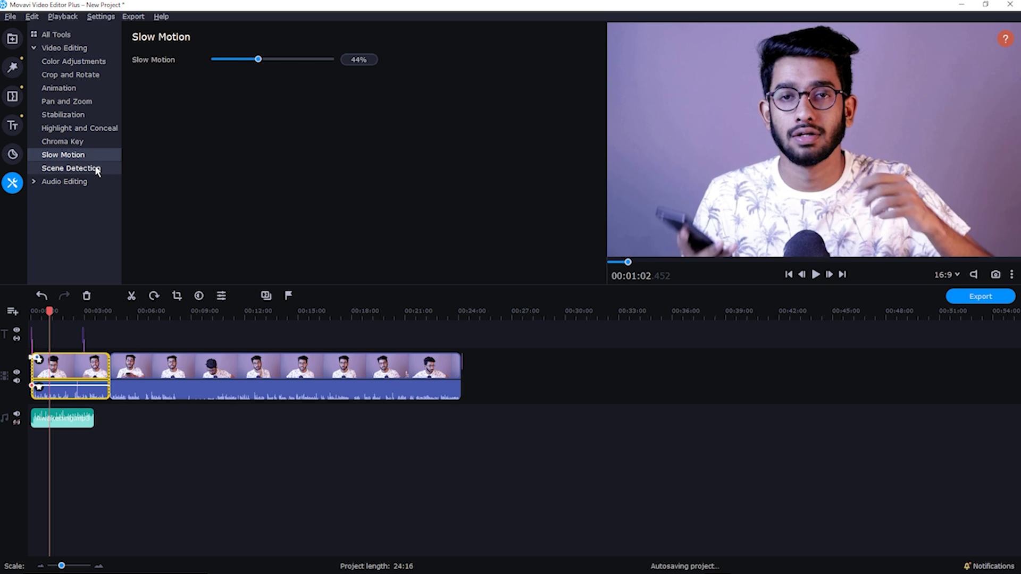
left_click(64, 168)
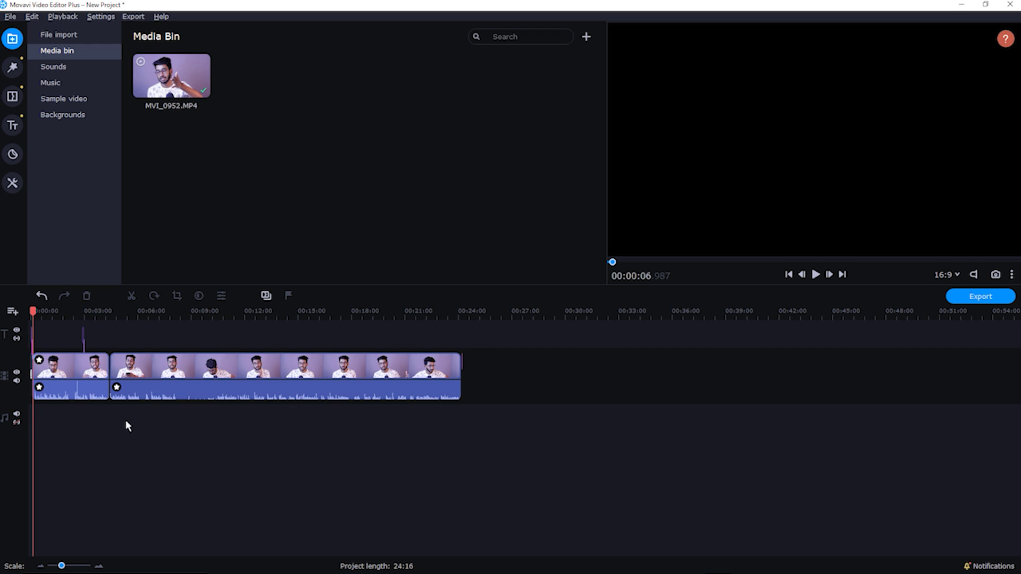
Examine the export options for video files, mobile devices, audio files, TVs and online upload
left_click(982, 297)
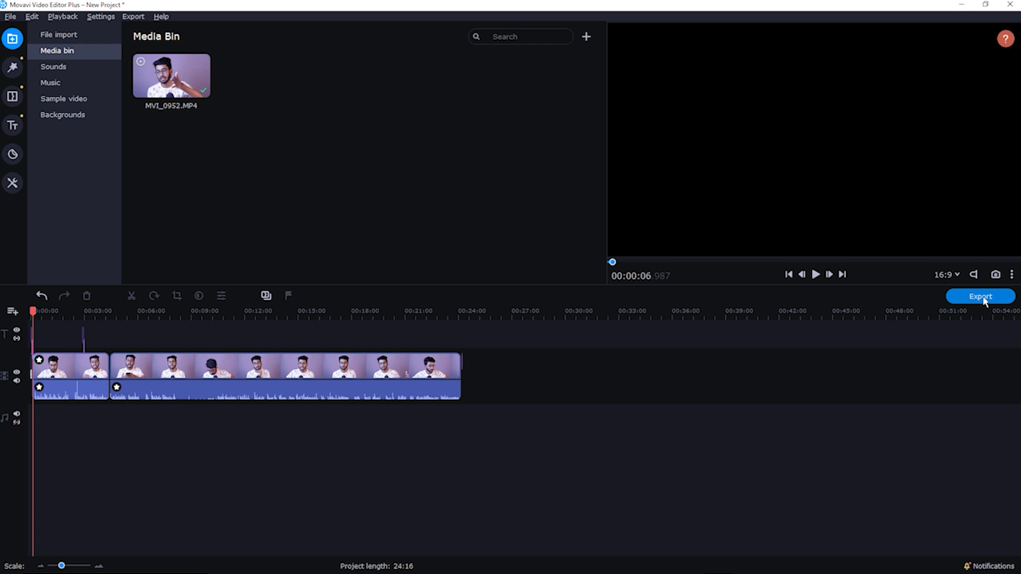
left_click(532, 216)
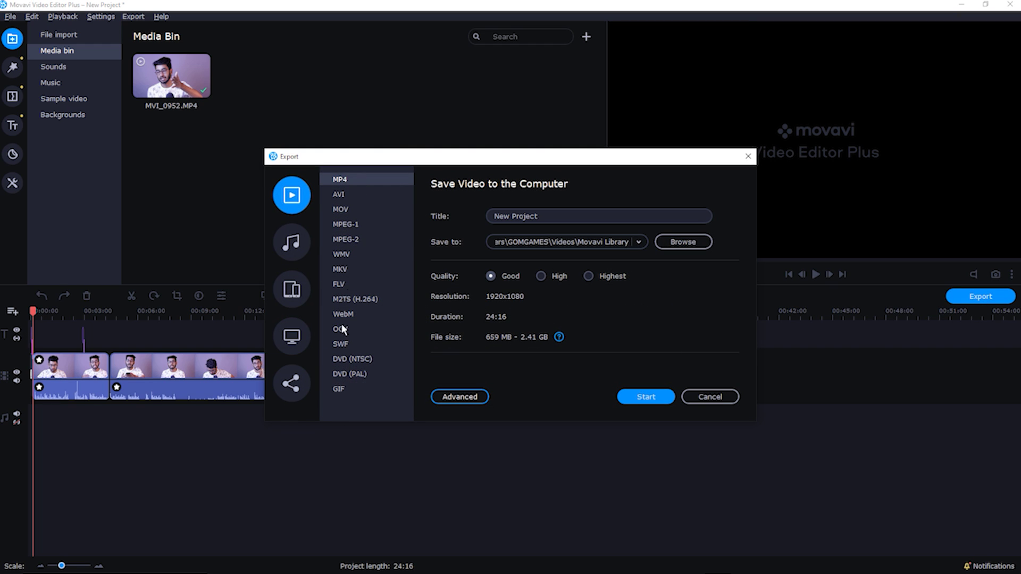
left_click(299, 301)
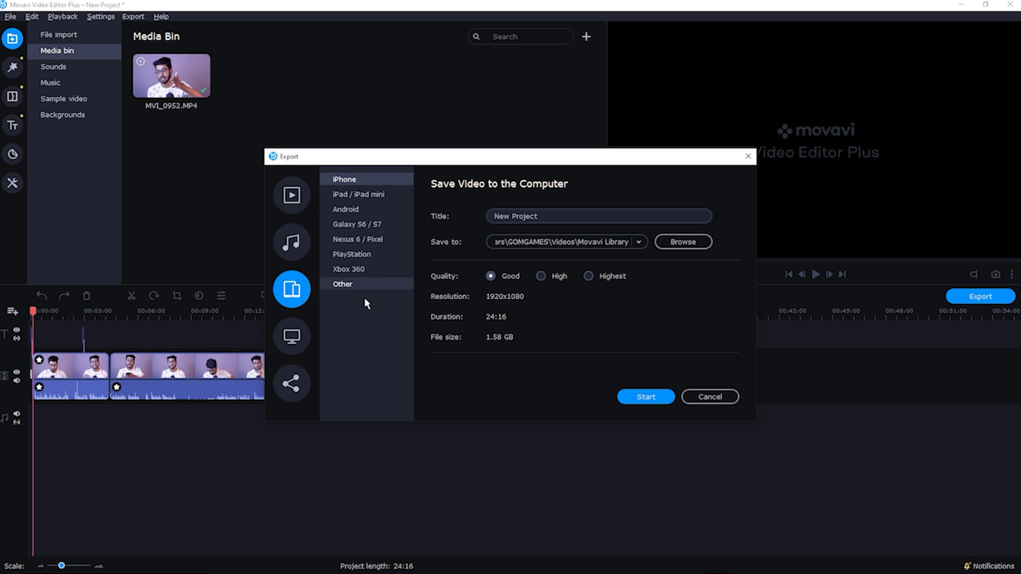
left_click(291, 243)
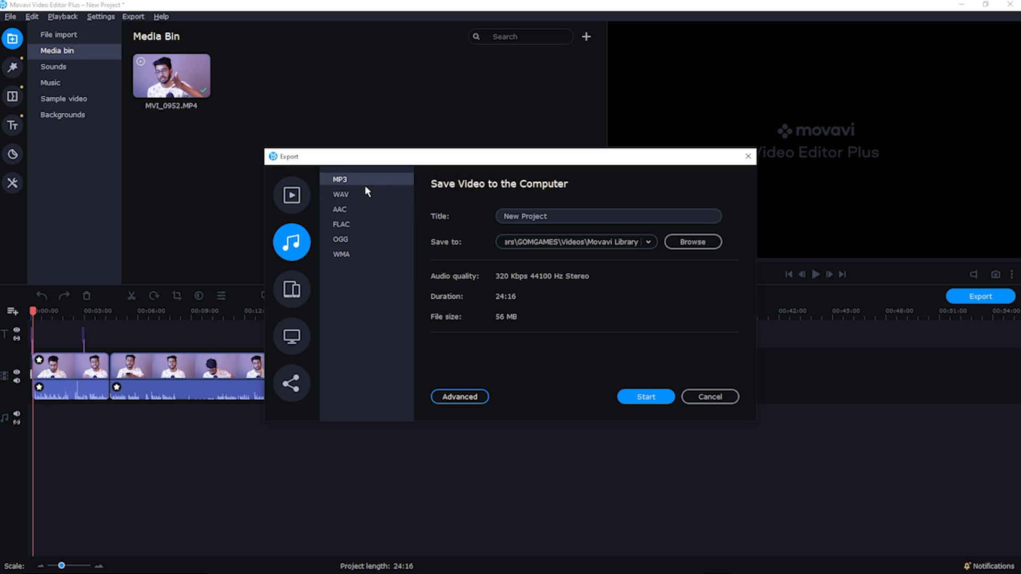
left_click(300, 335)
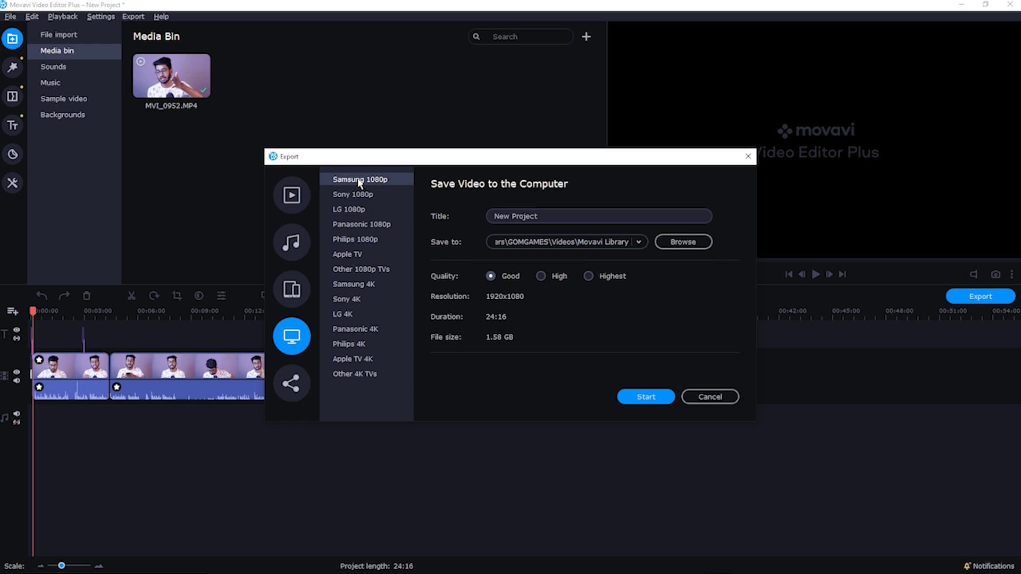
left_click(299, 386)
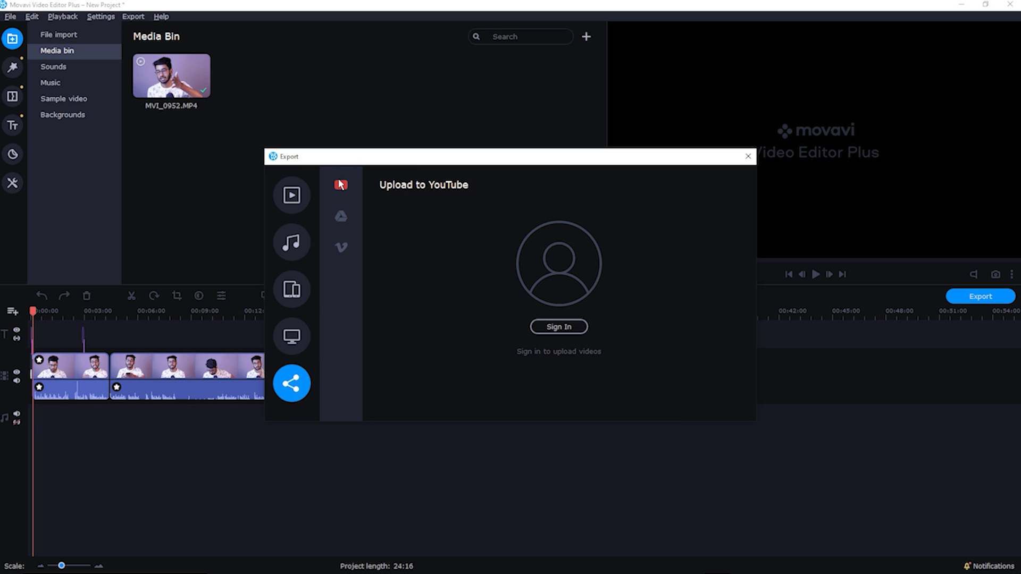
Start exporting the project as an MP4 video at Highest quality and cancel the saving
left_click(291, 195)
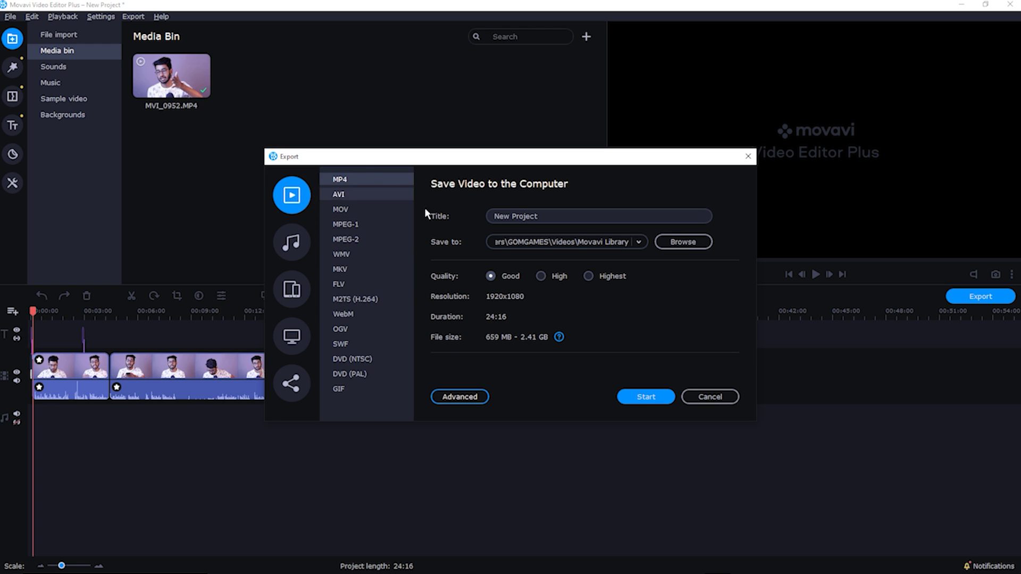
left_click(591, 274)
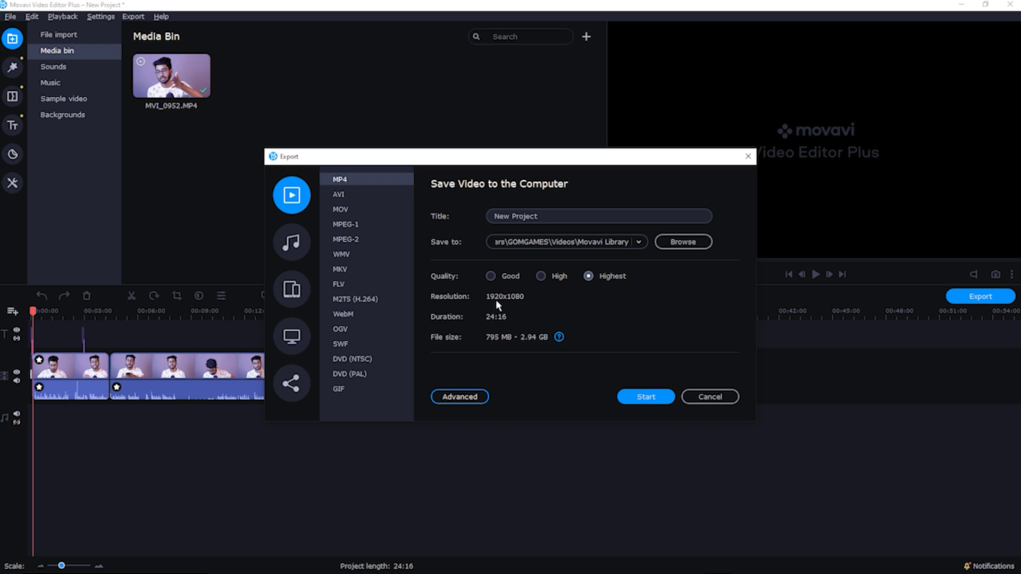
left_click(651, 397)
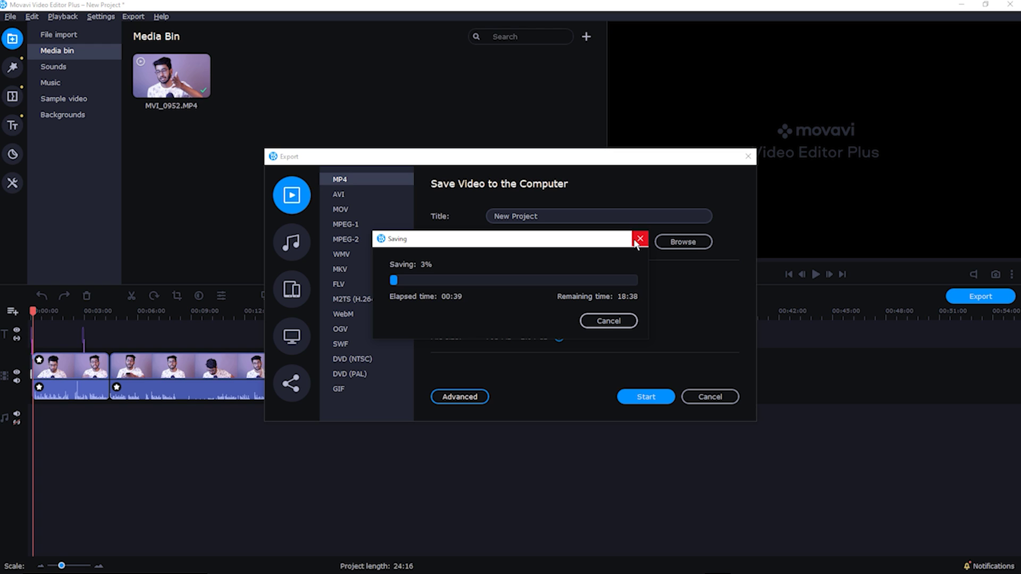
left_click(633, 320)
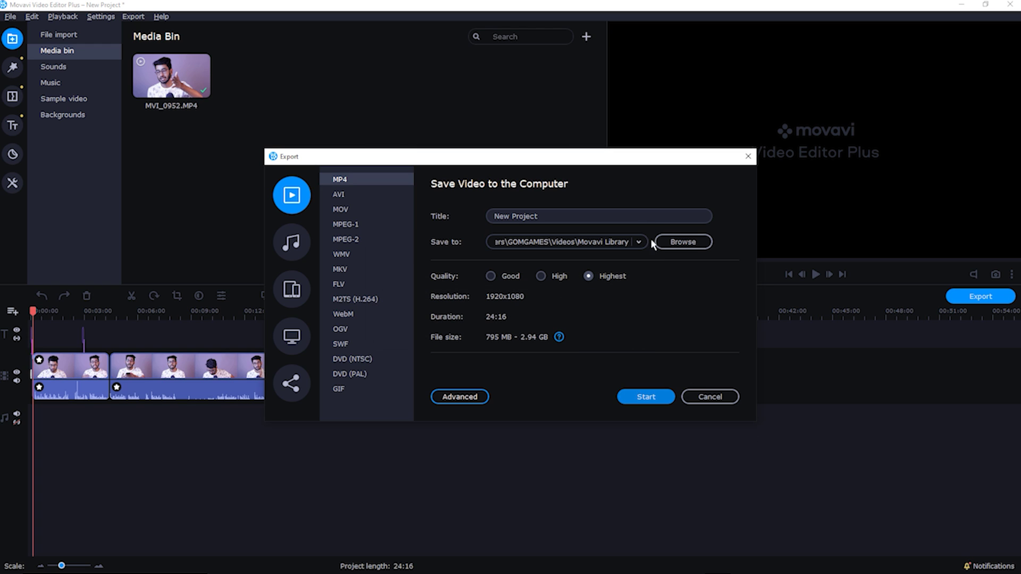